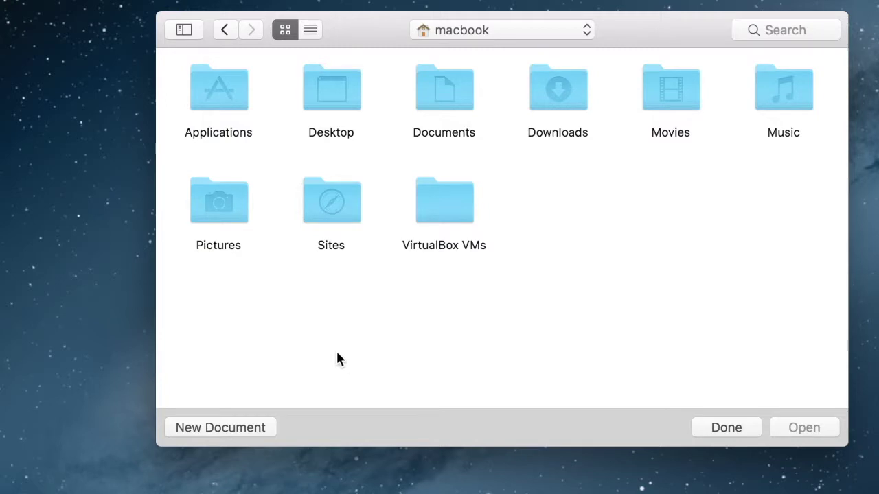
- Start a new presentation with the Wide Black theme
left_click(228, 427)
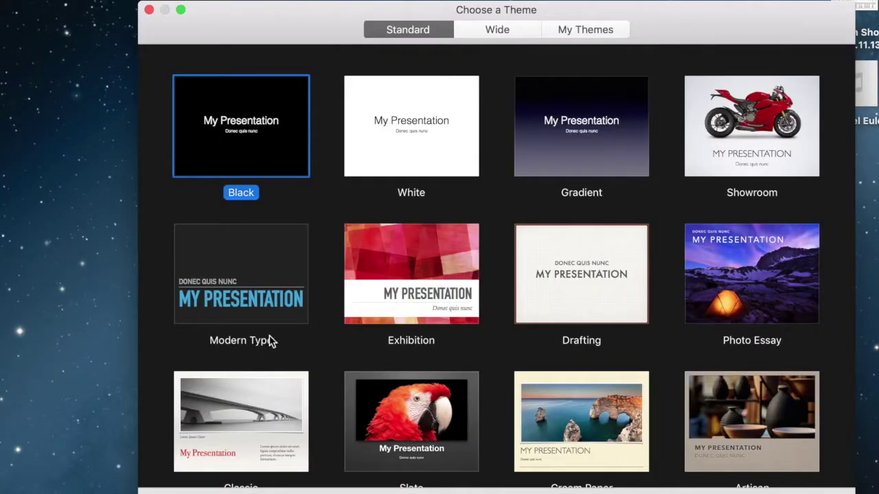
left_click(484, 29)
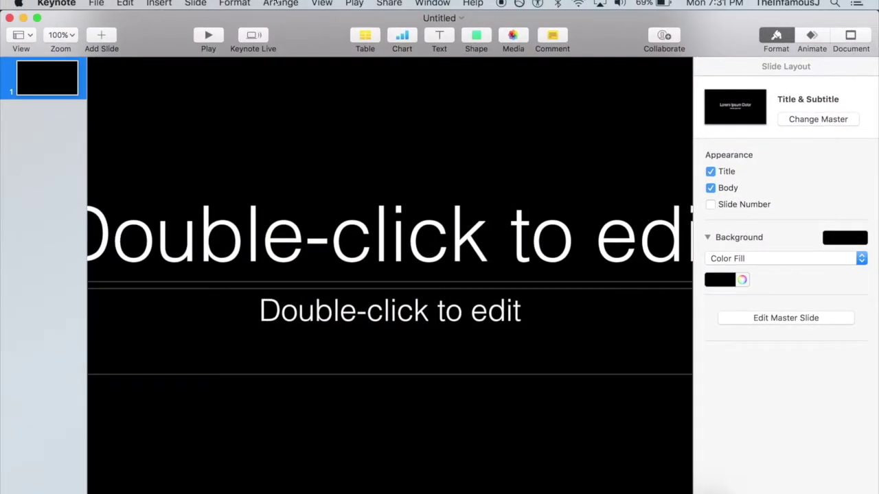
- Zoom the slide to fit the window
left_click(324, 4)
mouse_move(362, 305)
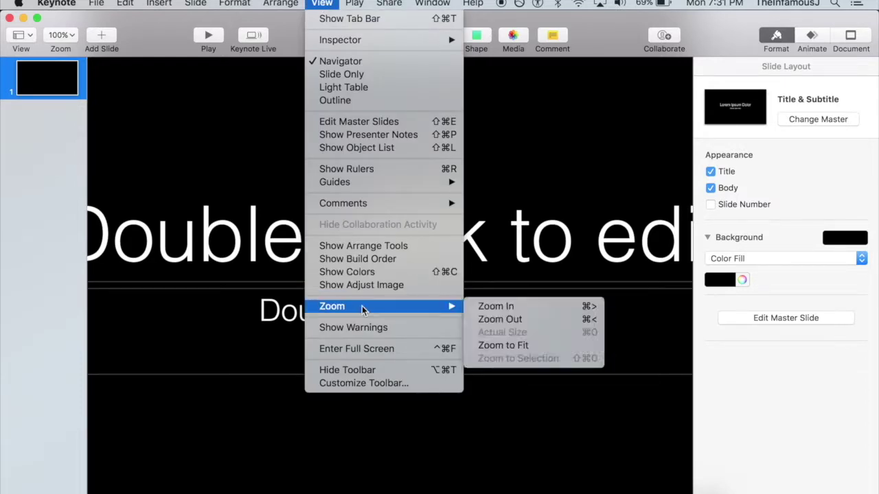
left_click(517, 346)
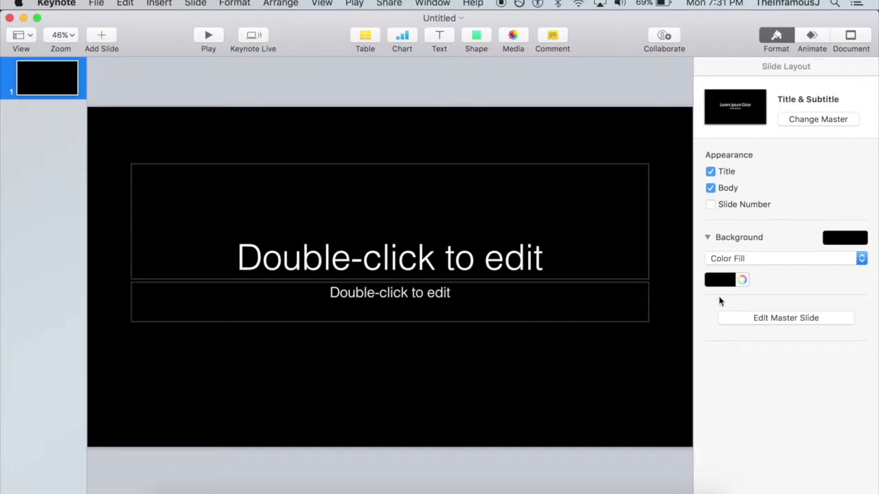
- Check the background colour, leaving it solid black, and select the subtitle box
left_click(860, 238)
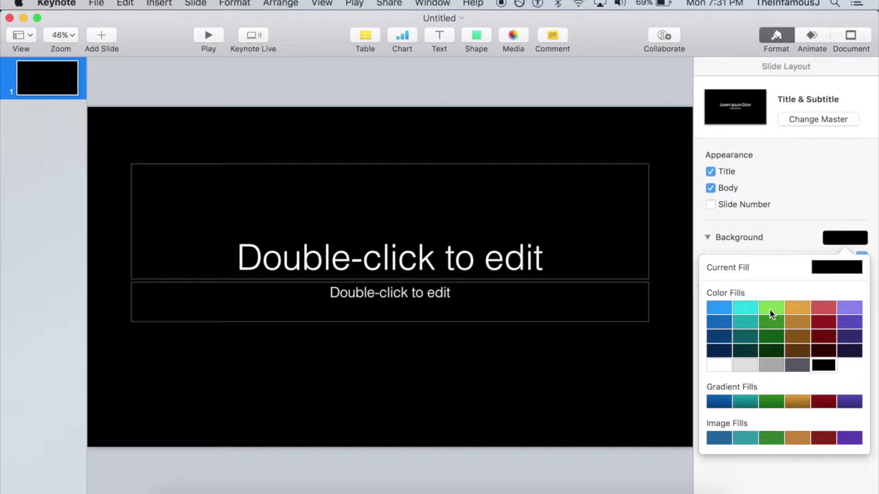
left_click(769, 240)
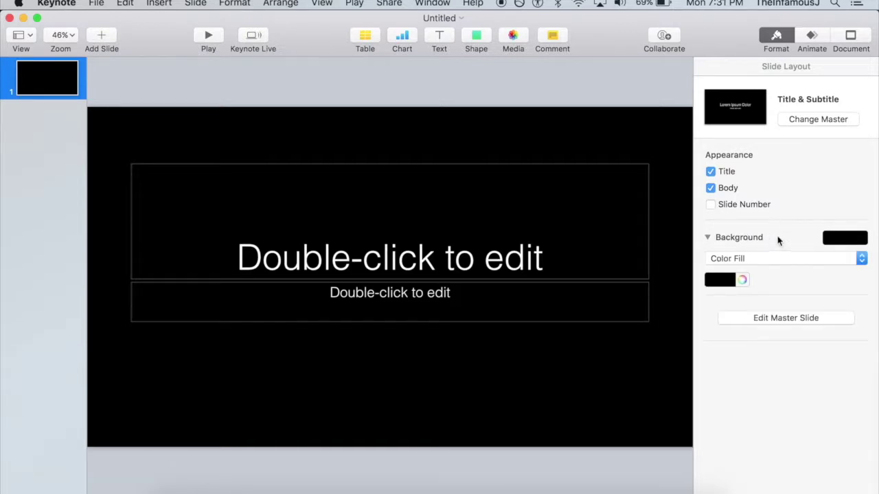
left_click(728, 281)
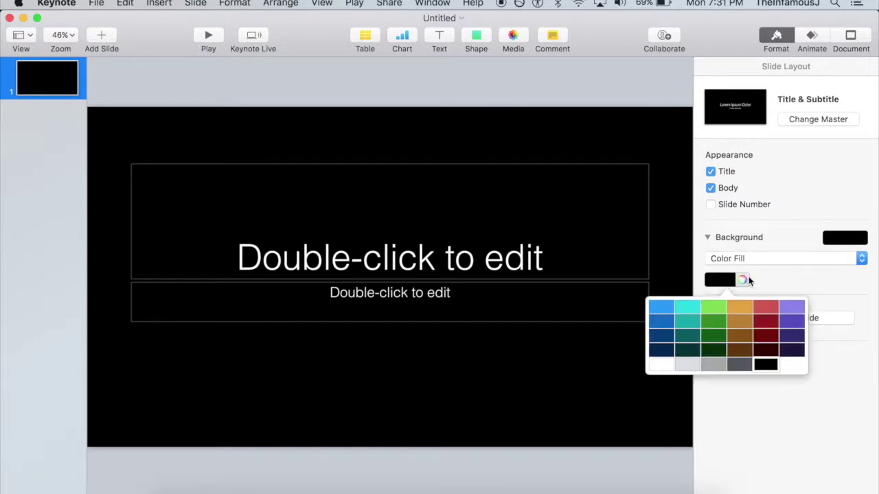
left_click(745, 280)
left_click(744, 281)
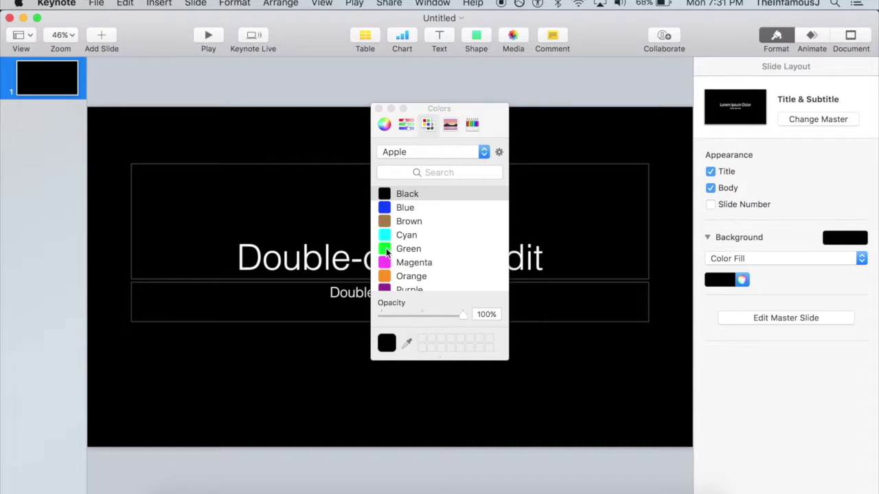
left_click(378, 108)
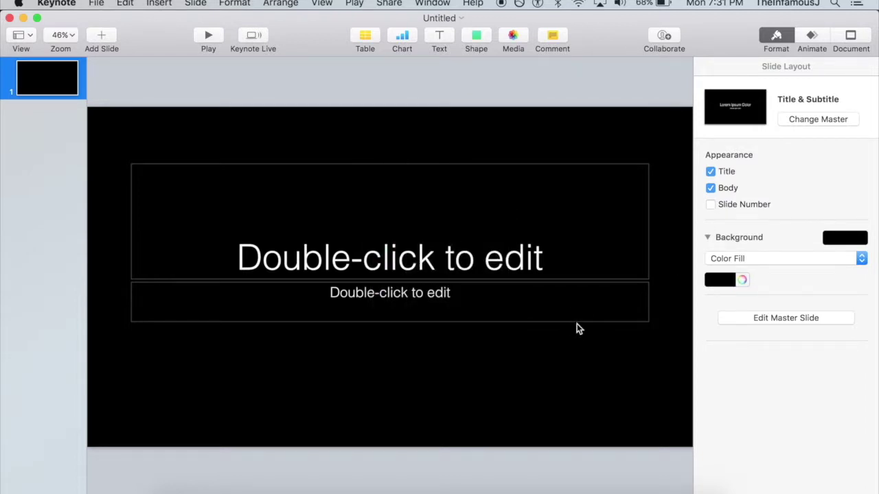
left_click_drag(658, 333, 117, 301)
- Delete the subtitle and make the title Gill Sans Bold at 200 pt
key("Delete")
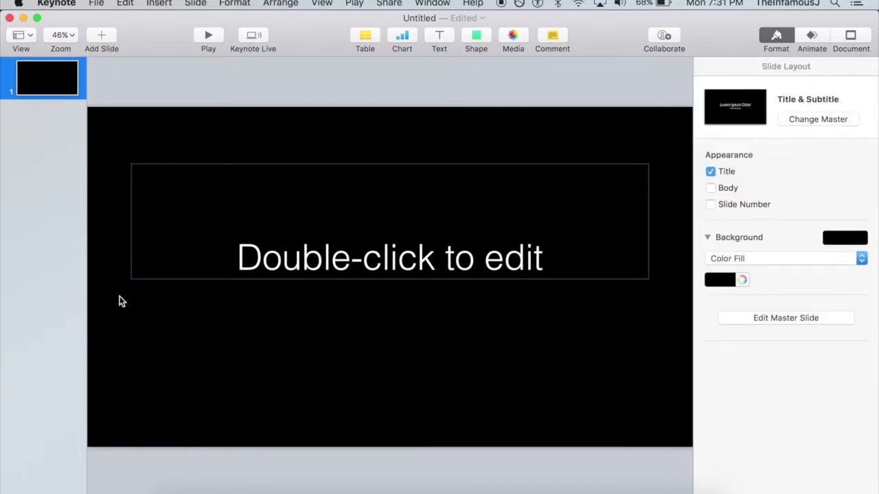
left_click(417, 263)
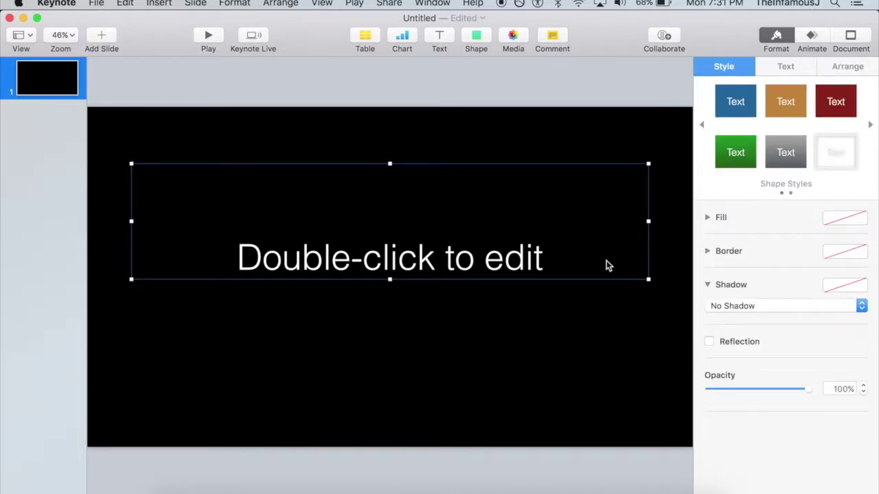
left_click(783, 69)
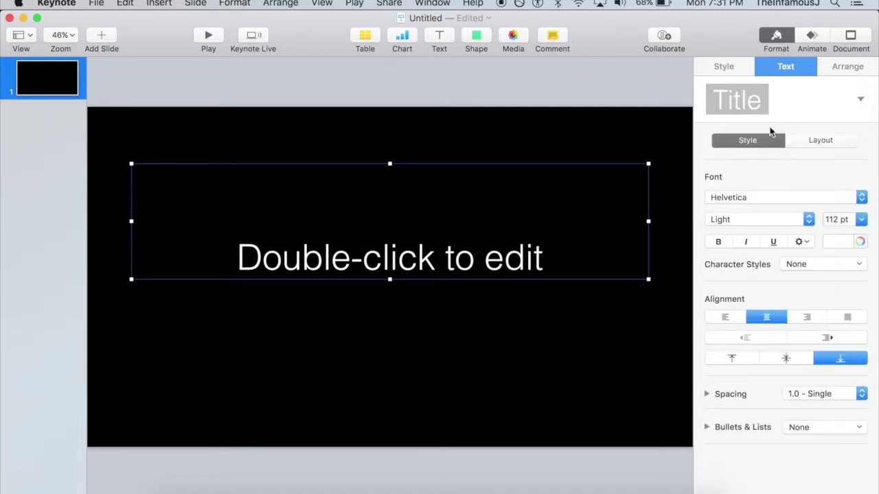
left_click(747, 198)
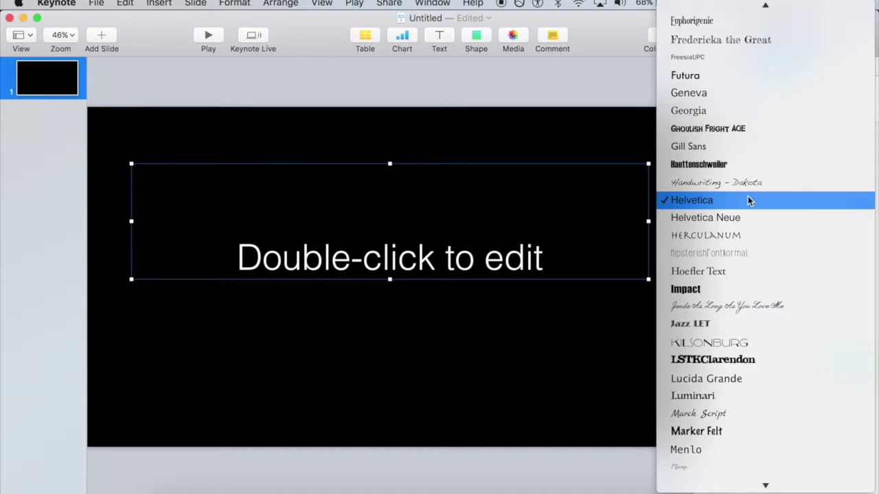
left_click(727, 152)
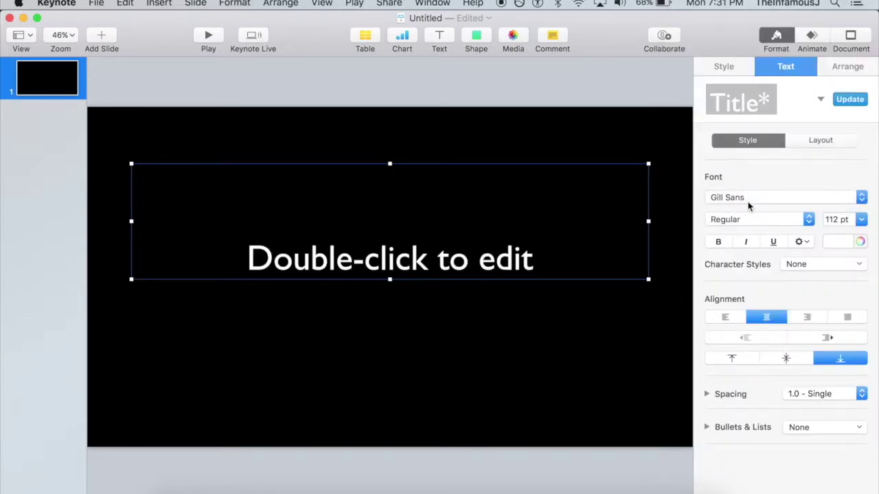
left_click(720, 243)
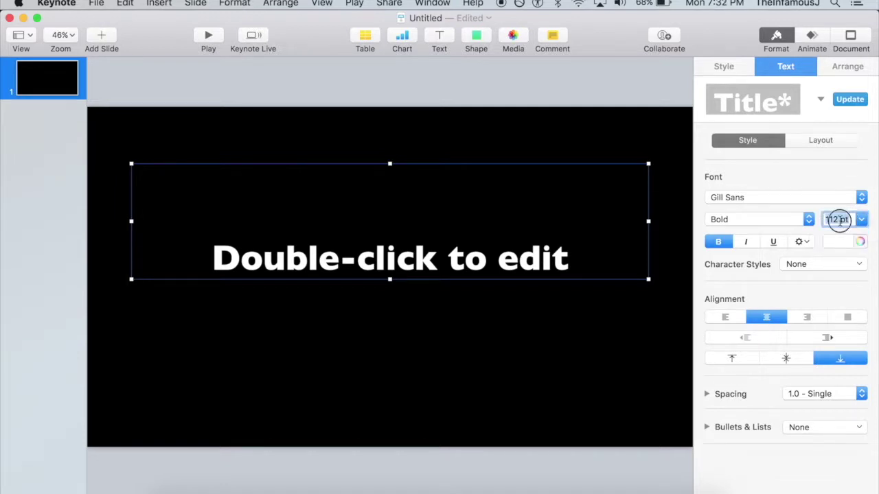
type("200")
key("Return")
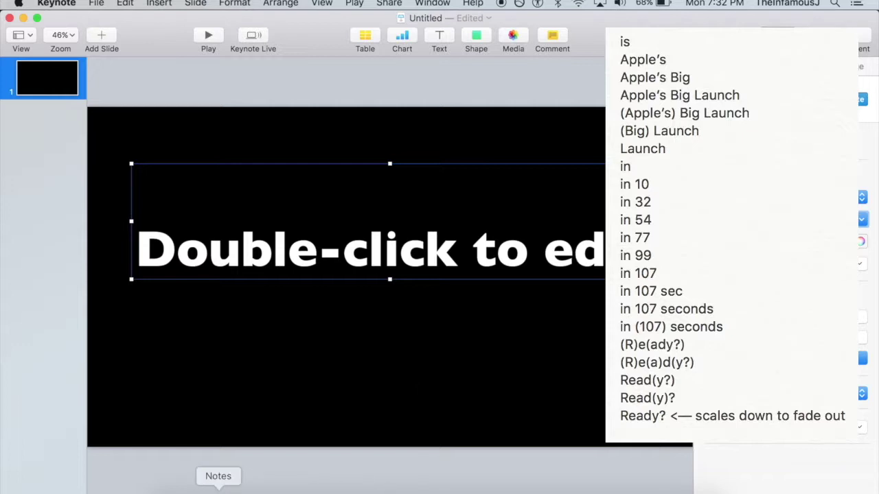
- Enter 'is' as the title on slide 1
double_click(414, 247)
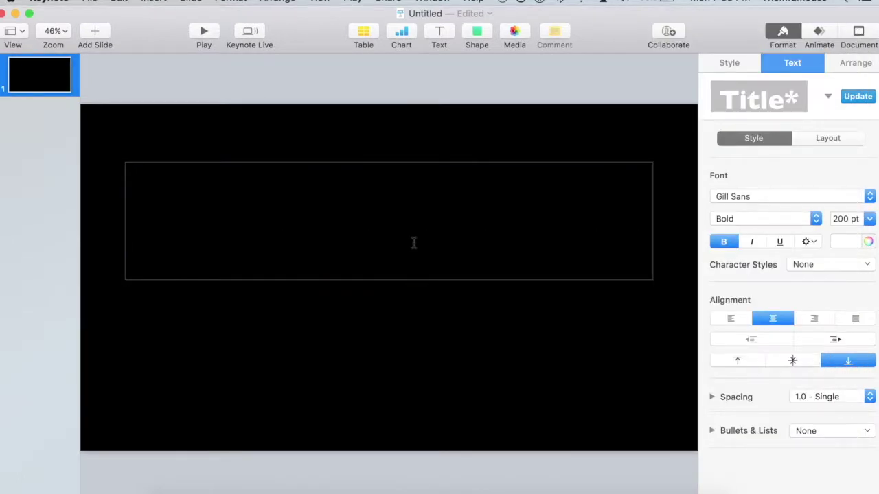
type("is")
left_click(346, 310)
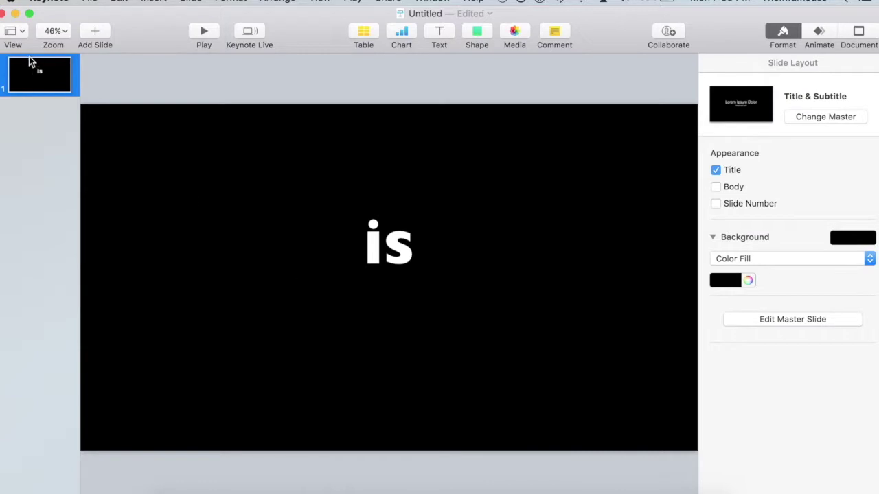
- Duplicate slide 1 and change slide 2's title to 'Apple's'
right_click(32, 77)
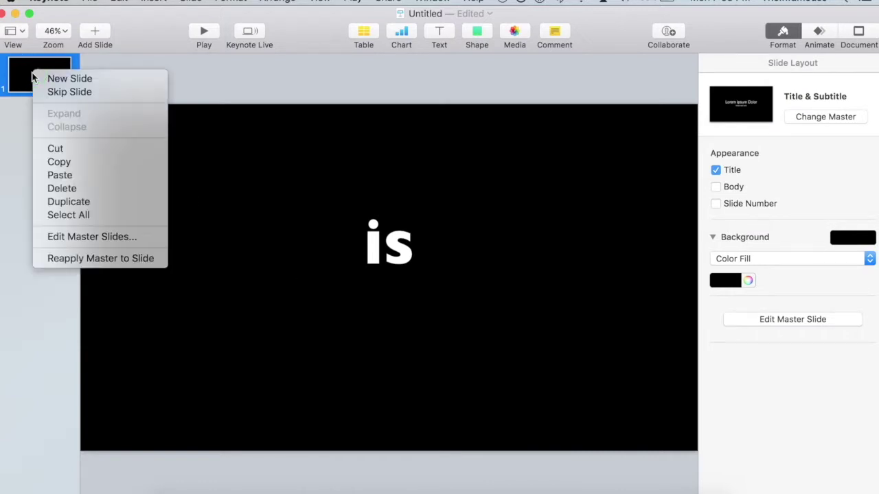
left_click(69, 202)
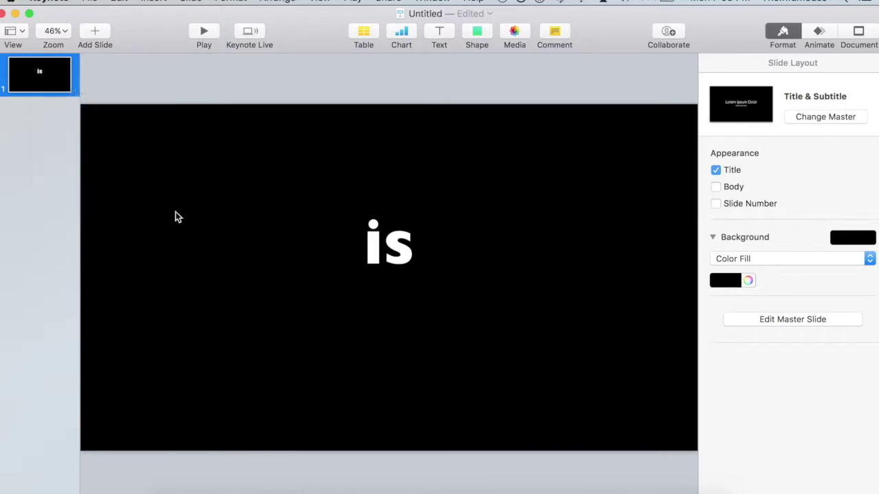
left_click(372, 265)
double_click(371, 261)
type("Apple's")
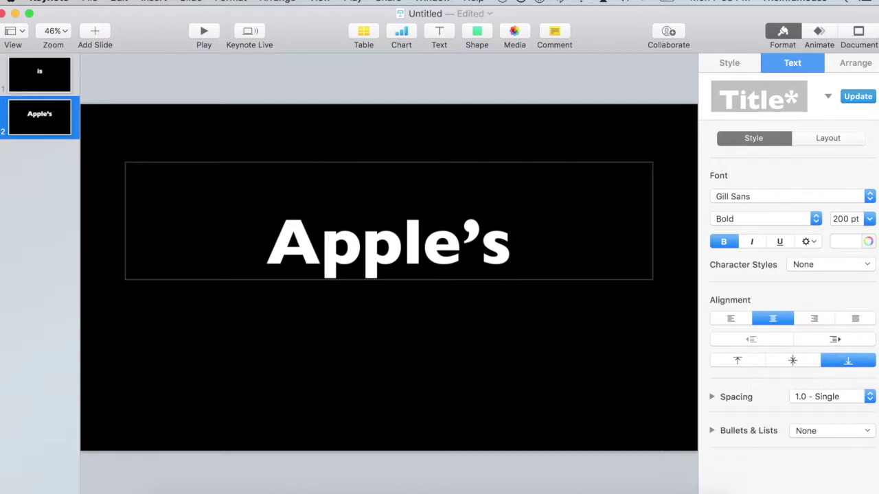
- Duplicate slide 2 and add 'Big' to slide 3's title
right_click(15, 135)
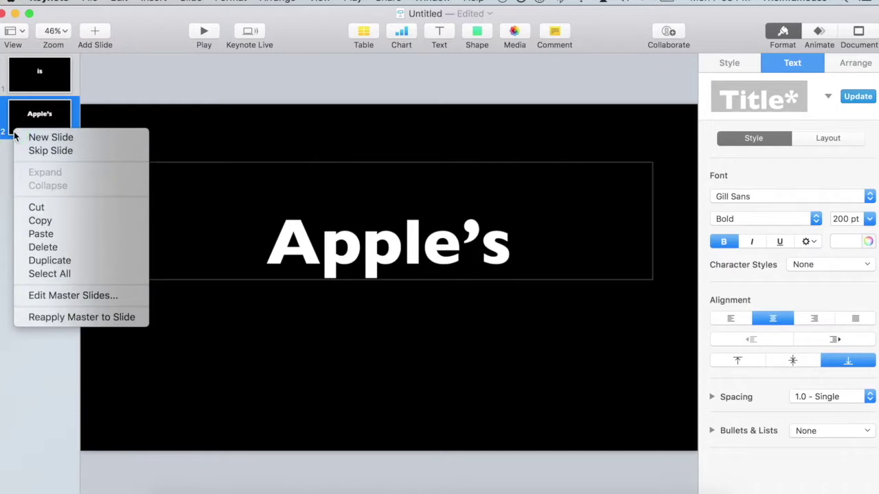
left_click(55, 260)
left_click(506, 249)
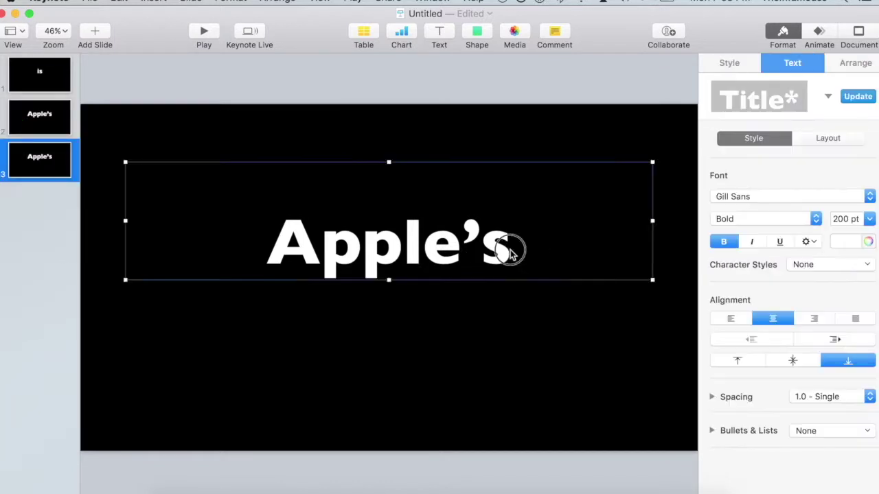
left_click(506, 249)
type("Big")
- Duplicate slide 3 and add 'Launch' to slide 4's title
right_click(30, 162)
left_click(61, 295)
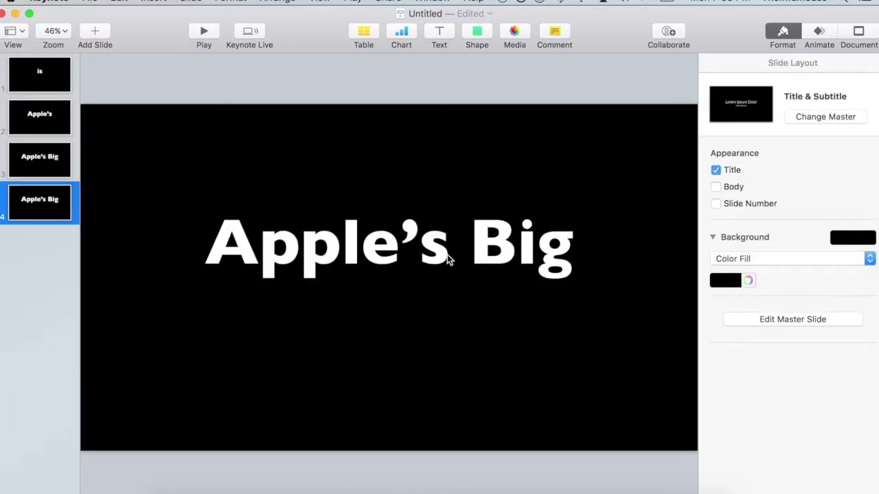
left_click(580, 251)
left_click(580, 251)
type("Launch")
- Reduce the 'Apple's Big Launch' title on slide 4 to 150 pt
right_click(31, 212)
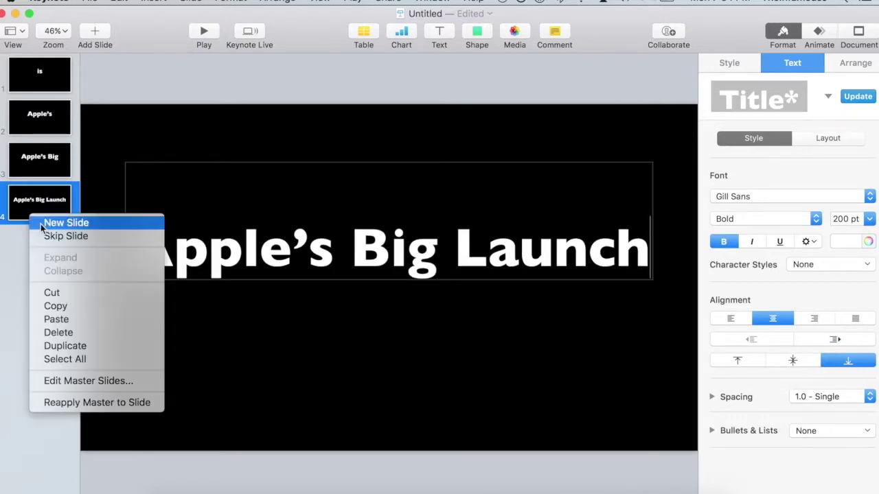
left_click(390, 233)
left_click(458, 331)
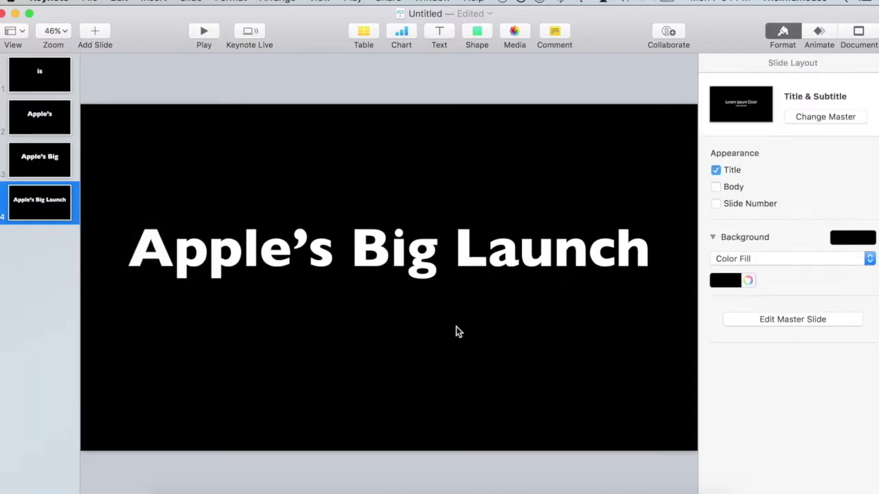
left_click(434, 268)
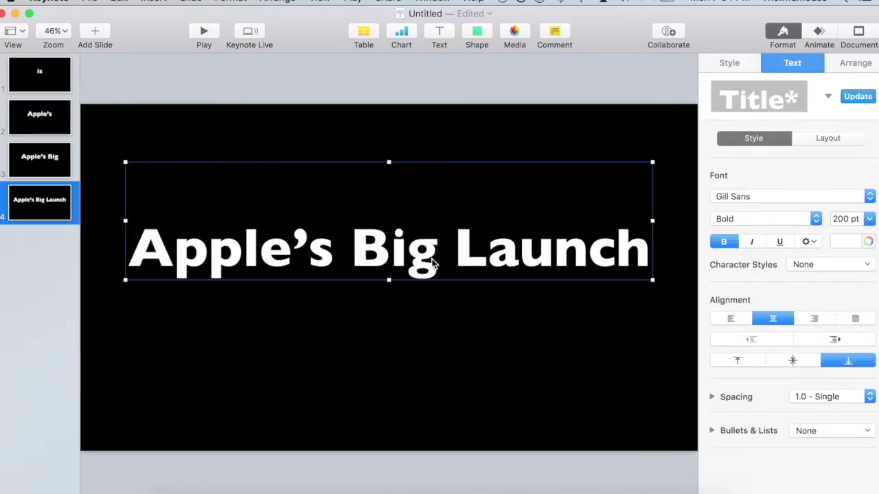
left_click(643, 260)
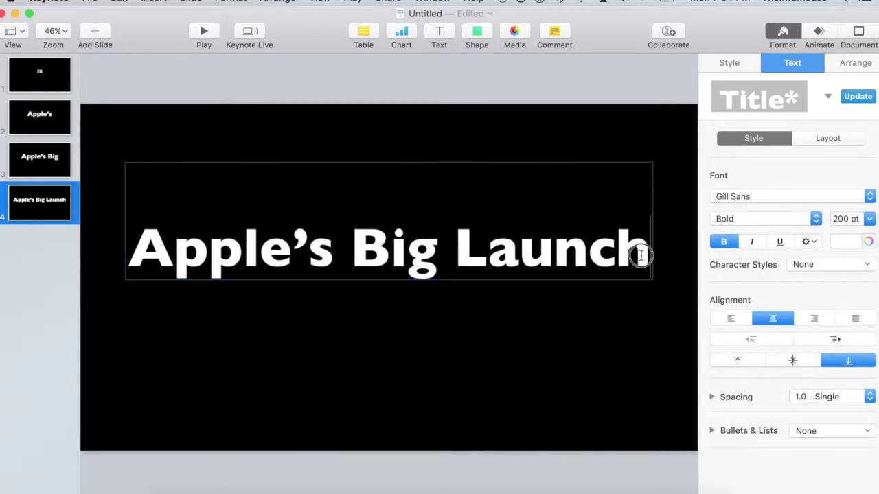
left_click_drag(640, 250, 149, 259)
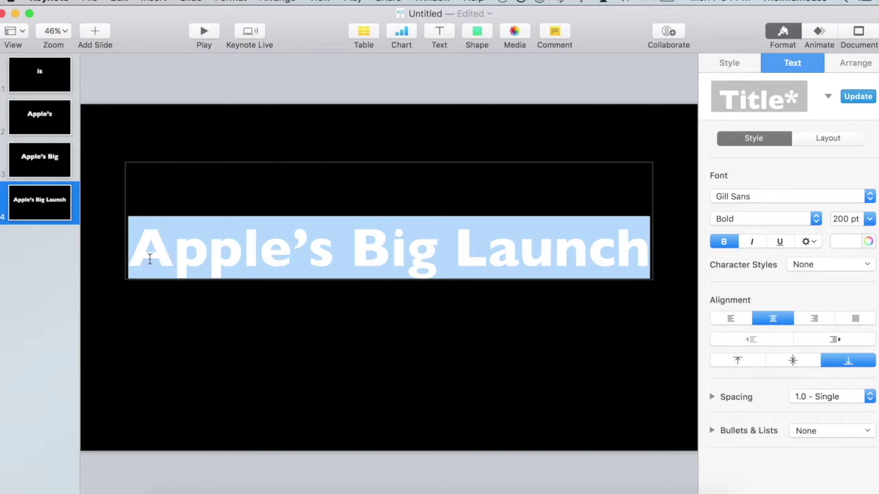
left_click(848, 218)
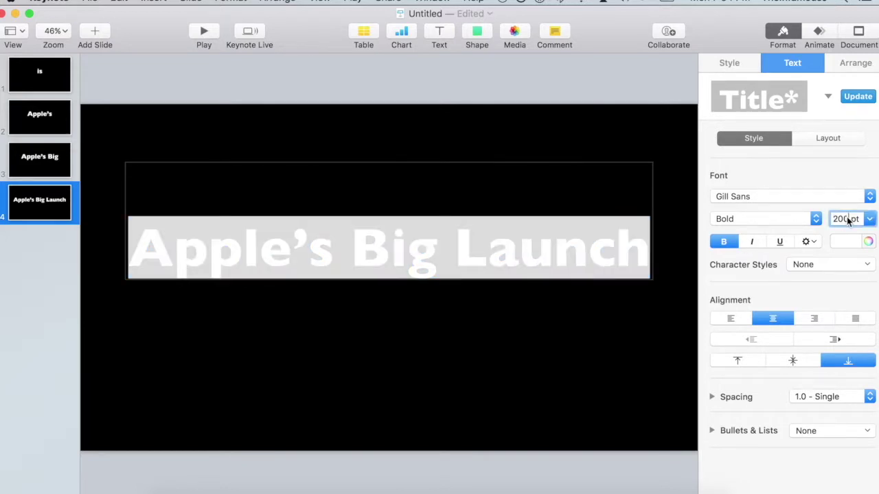
left_click_drag(849, 218, 824, 218)
type("150")
key("Return")
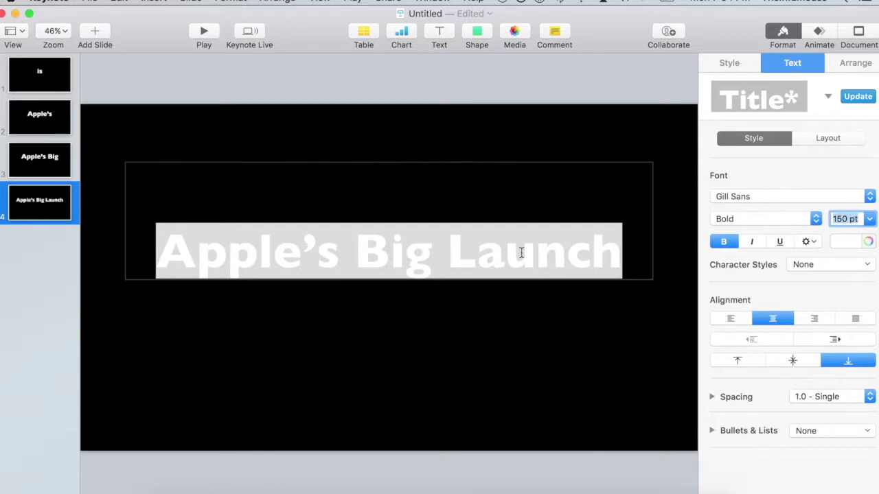
left_click(61, 169)
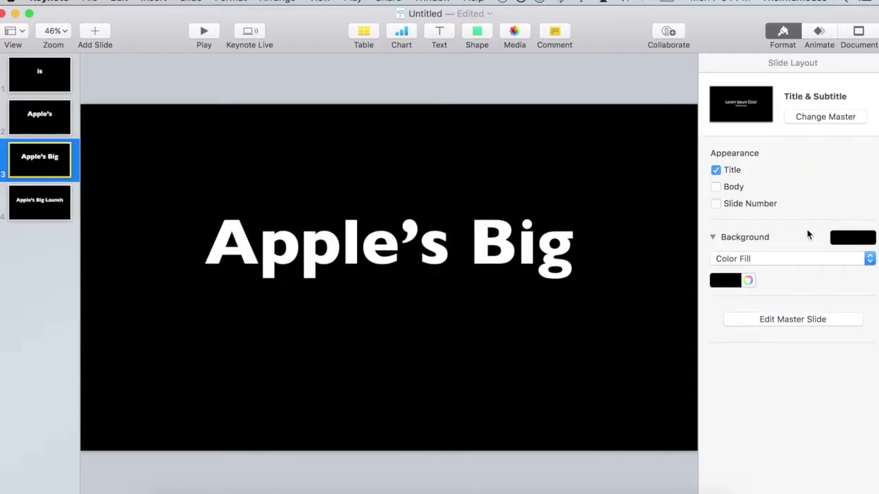
- Set the 'Apple's Big' and 'Apple's' titles on slides 3 and 2 to 150 pt
left_click(376, 241)
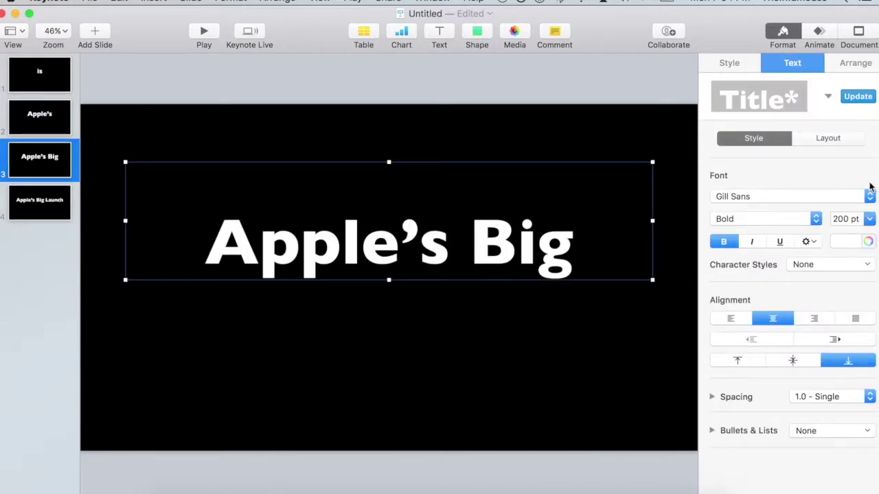
left_click_drag(850, 219, 823, 219)
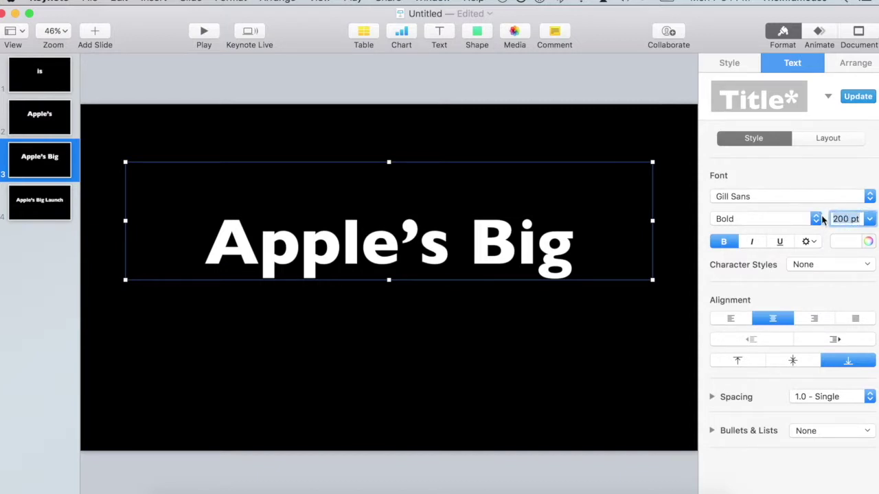
key("Left")
type("150")
key("Return")
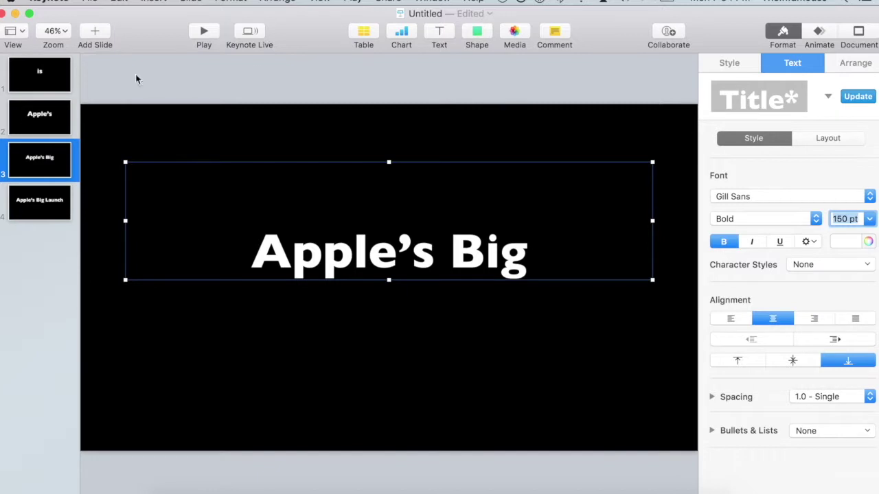
left_click(25, 118)
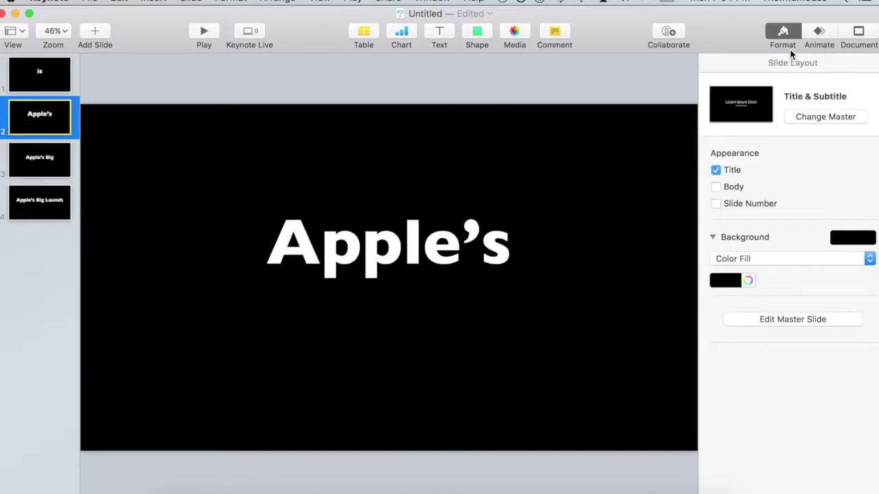
left_click(515, 241)
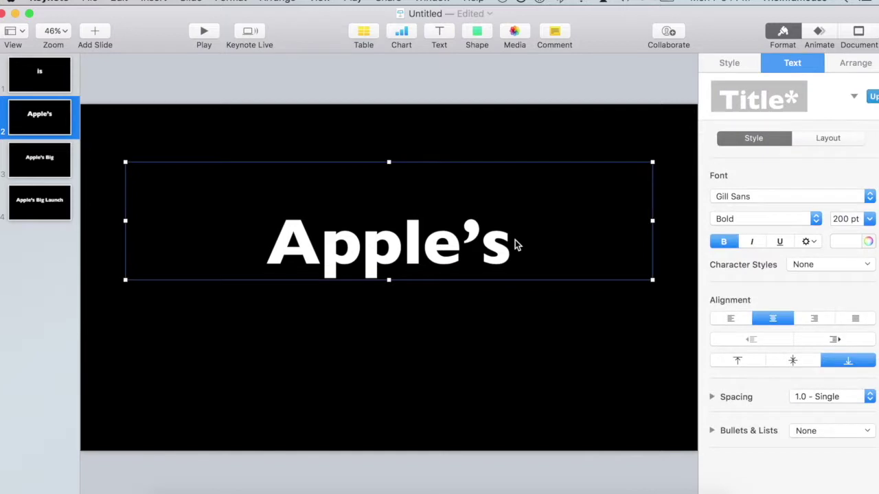
left_click(848, 219)
left_click(849, 219)
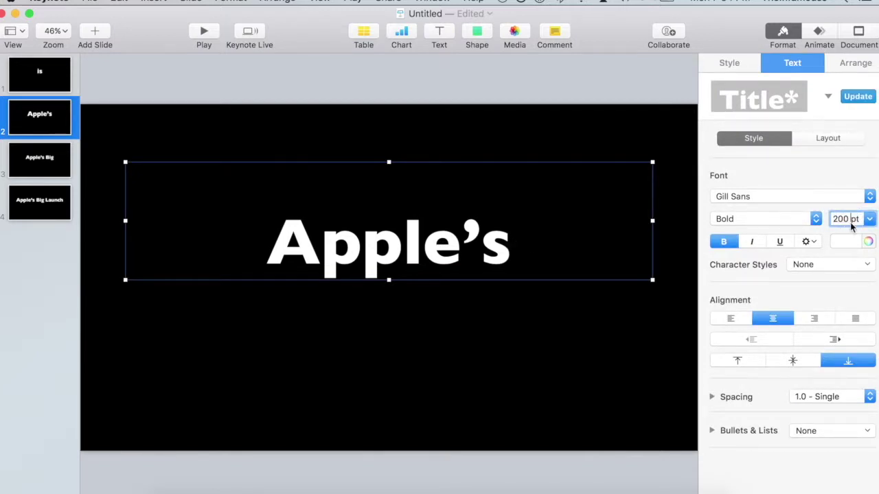
key("BackSpace")
key("BackSpace")
key("BackSpace")
type("150")
key("Return")
- Set slide 1's 'is' title to 150 pt
left_click(38, 79)
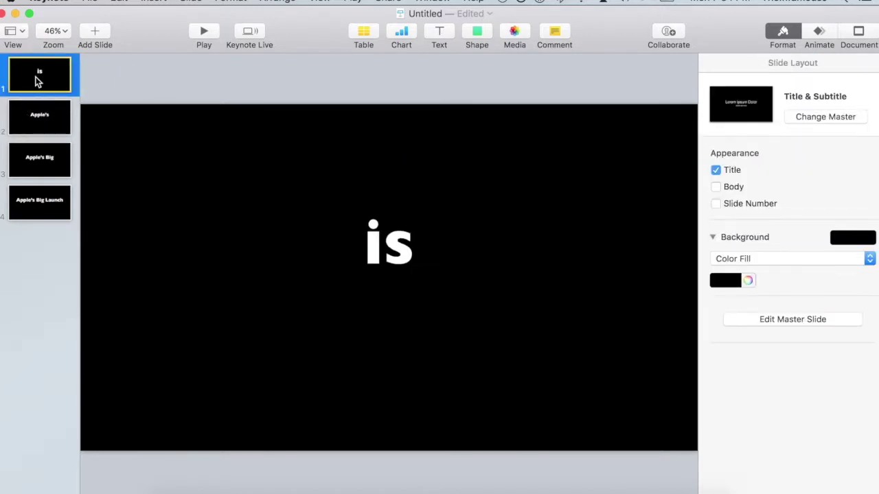
left_click(379, 245)
left_click(842, 220)
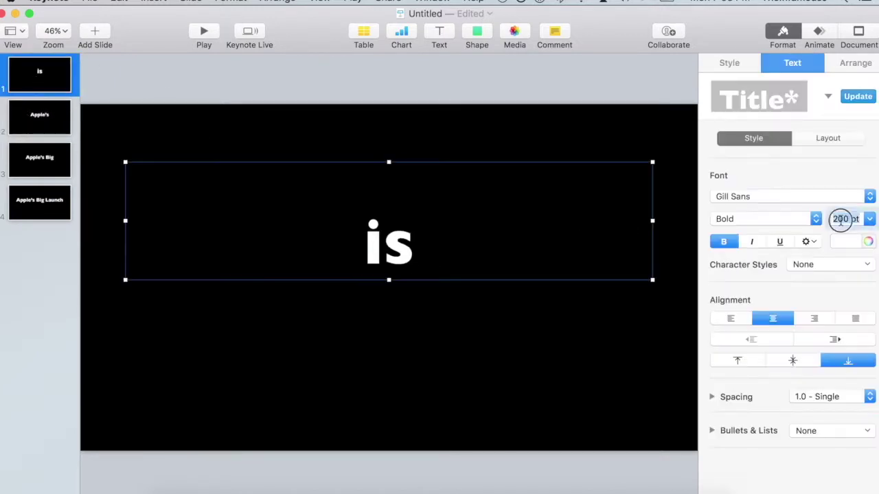
type("150")
key("Return")
- Duplicate slide 4 as slide 5 and select the word 'Apple's' in its title
right_click(24, 199)
left_click(66, 331)
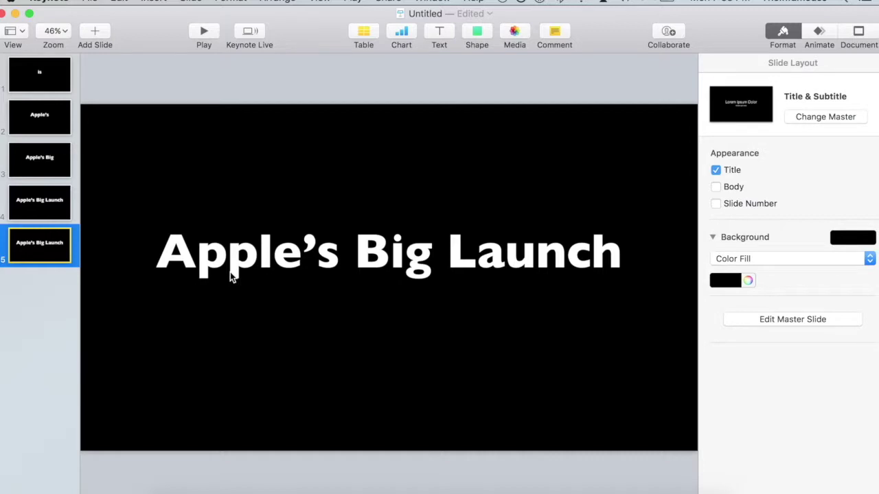
left_click(178, 254)
left_click(165, 254)
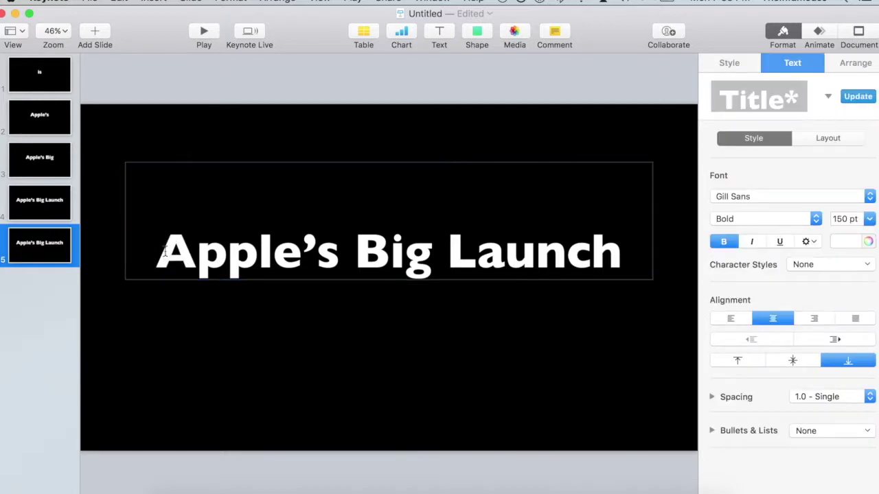
left_click_drag(159, 254, 330, 259)
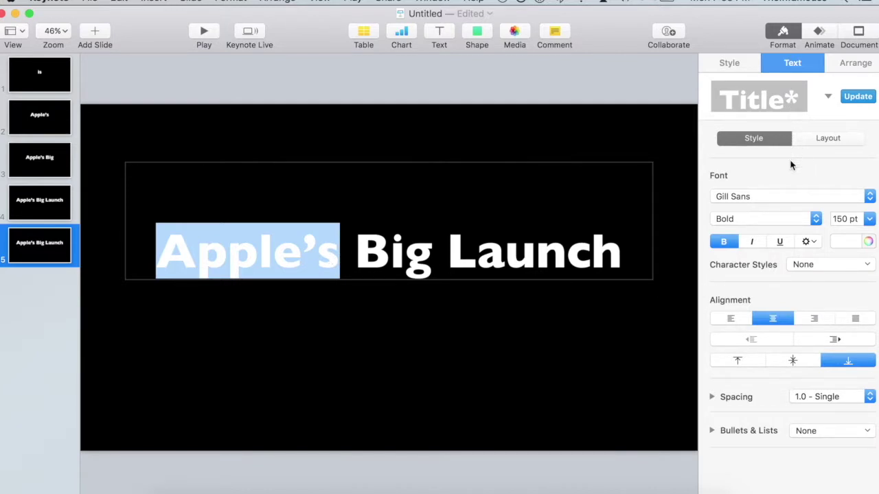
- Colour 'Apple's' black by sampling the slide background with the eyedropper
left_click(868, 241)
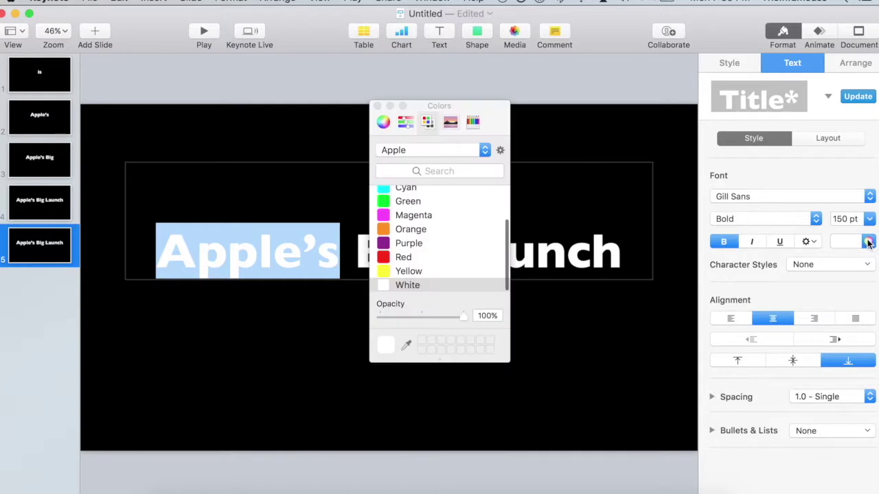
left_click(406, 343)
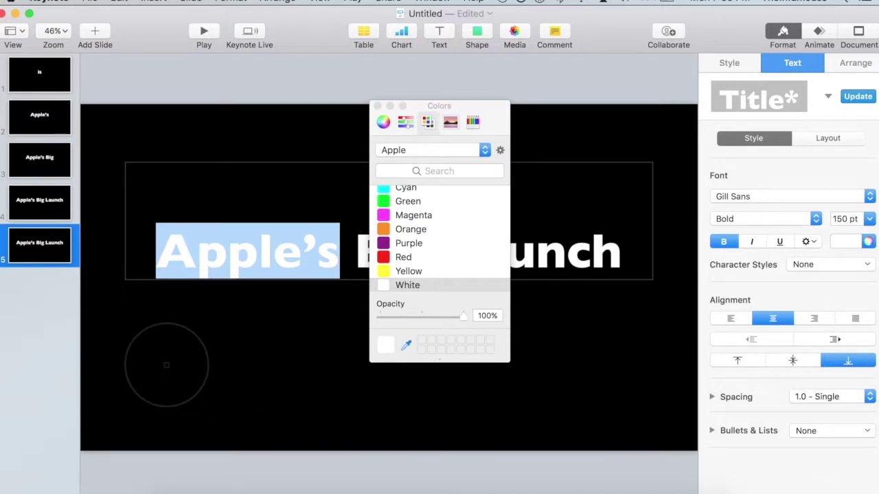
left_click(137, 388)
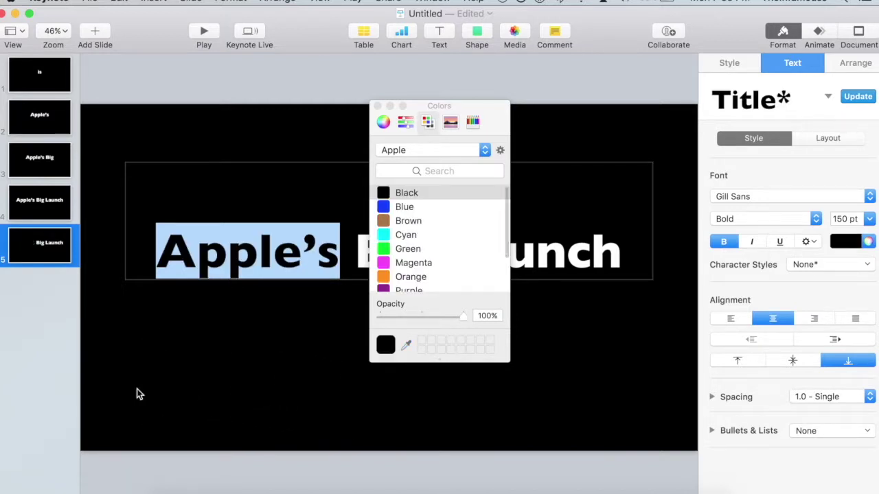
left_click(378, 107)
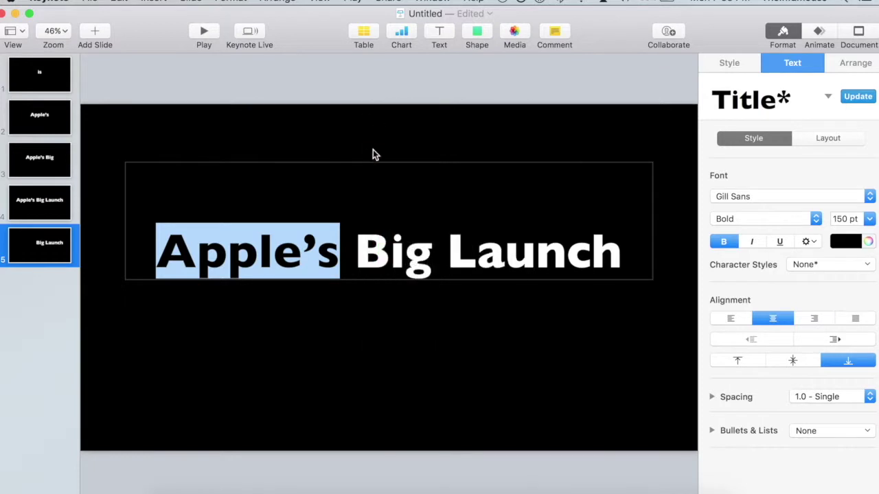
left_click(357, 330)
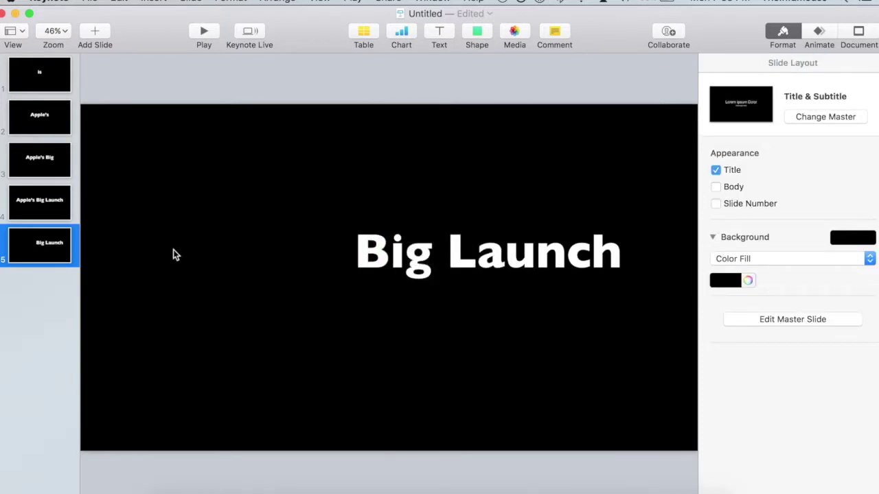
right_click(50, 236)
- Duplicate slide 5 as slide 6, delete 'Apple's' and colour 'Big' black, leaving only 'Launch'
left_click(65, 368)
left_click(353, 260)
left_click_drag(353, 259, 115, 254)
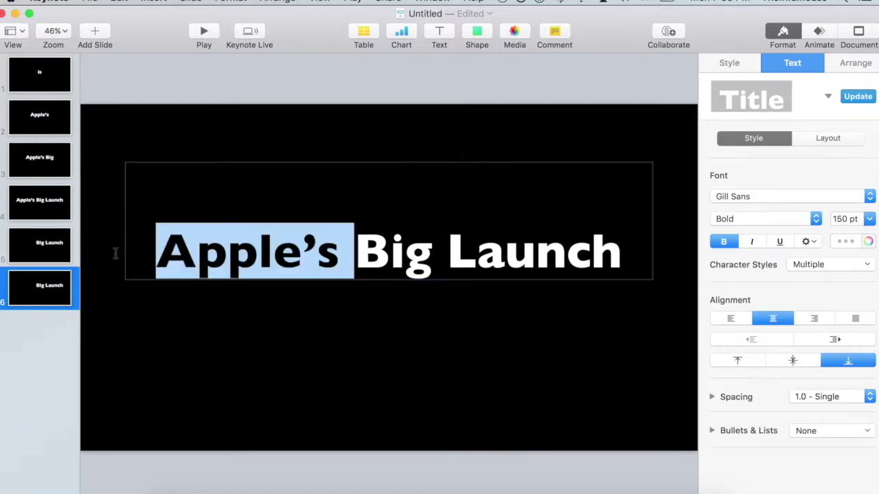
key("BackSpace")
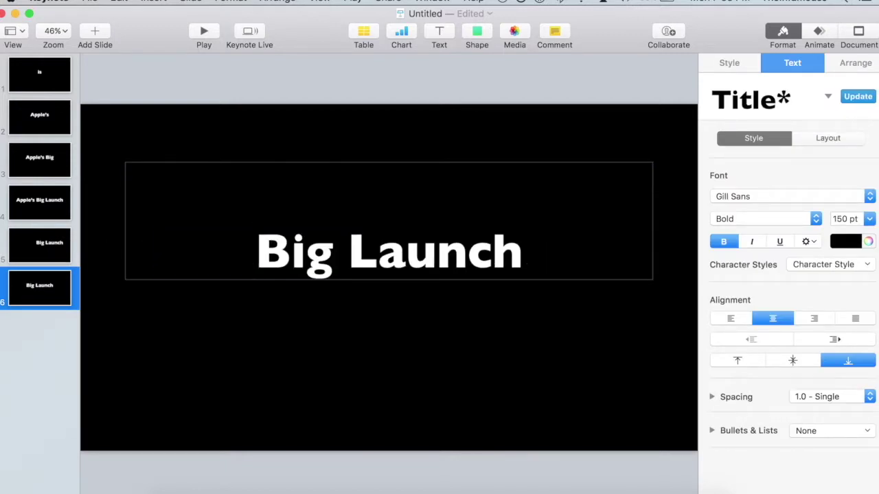
left_click_drag(334, 253, 251, 240)
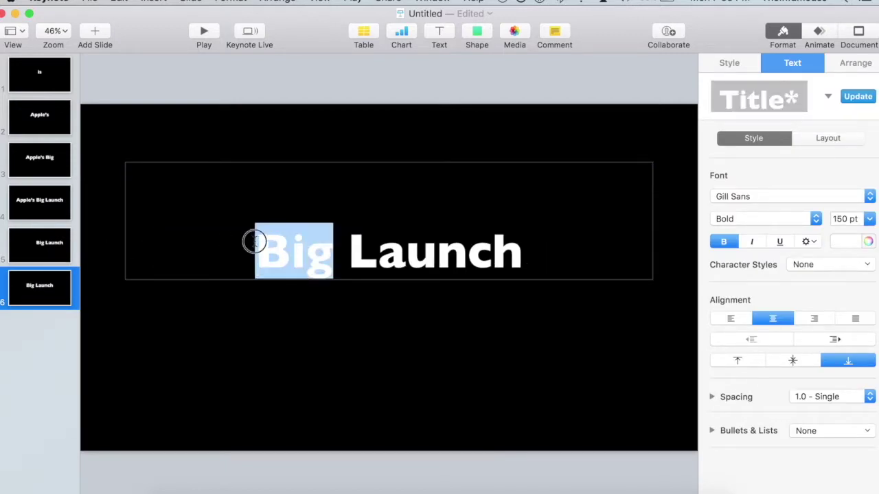
left_click(850, 242)
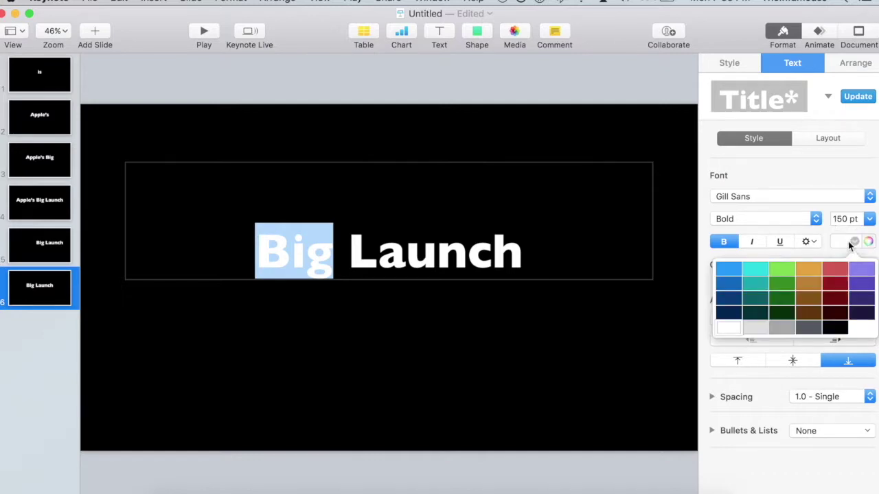
left_click(838, 328)
left_click(602, 378)
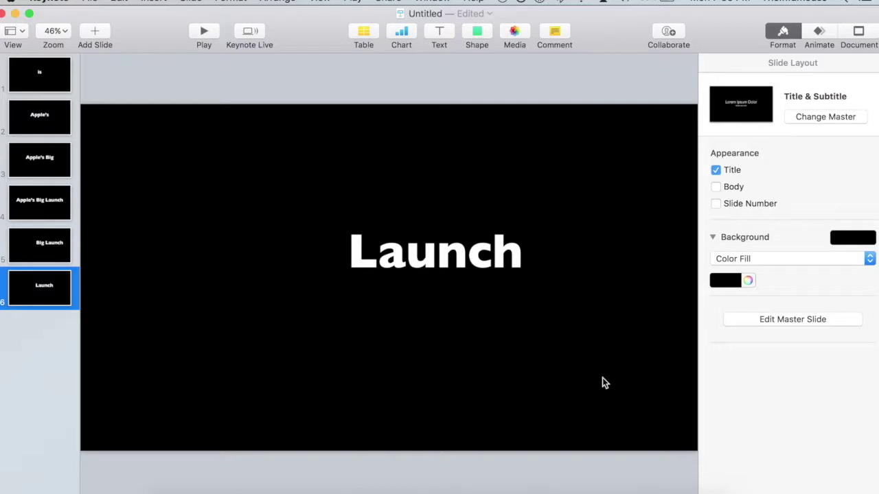
- Paste a copy of the Launch slide as slide 7 and duplicate it as slide 8
right_click(55, 287)
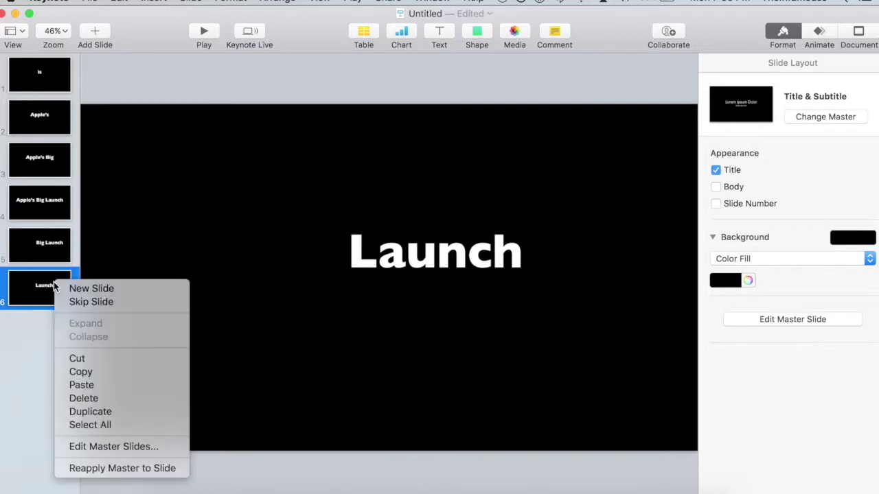
left_click(73, 290)
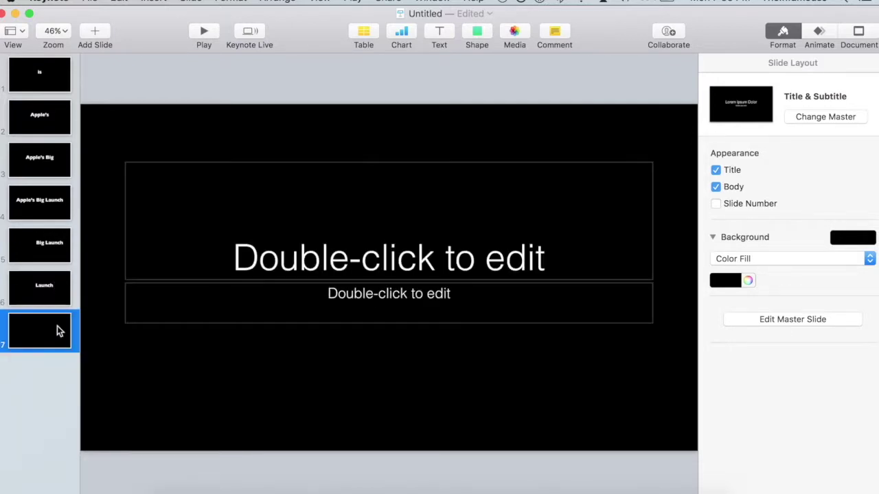
key("BackSpace")
right_click(46, 290)
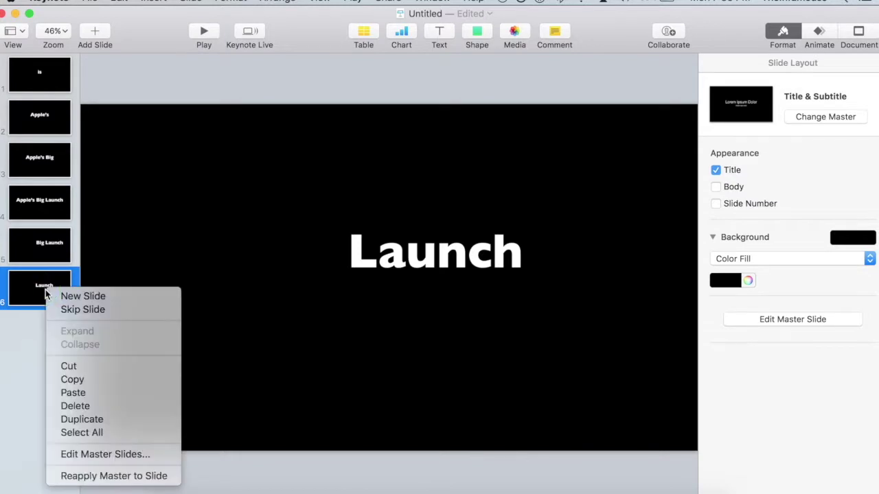
left_click(70, 393)
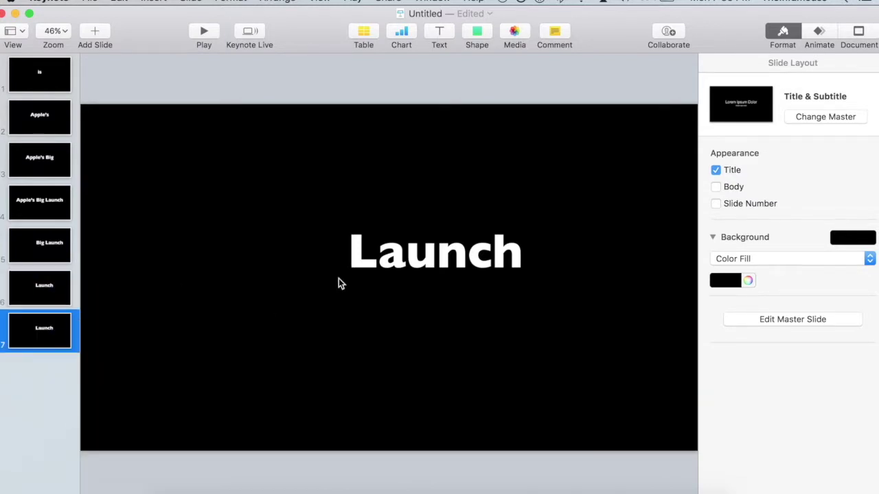
left_click(339, 278)
left_click(146, 337)
right_click(22, 345)
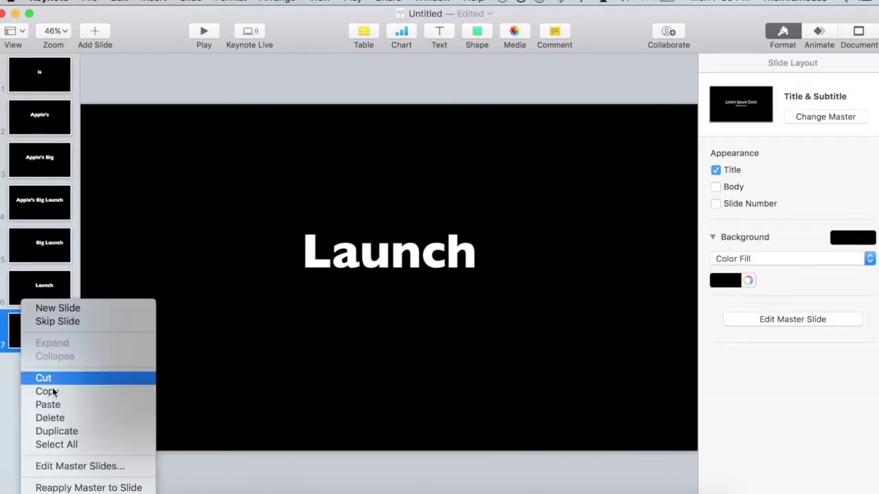
left_click(41, 430)
left_click(347, 257)
- Retitle the current slide 'in' and duplicate it as slide 9
double_click(347, 257)
type("in")
left_click(18, 368)
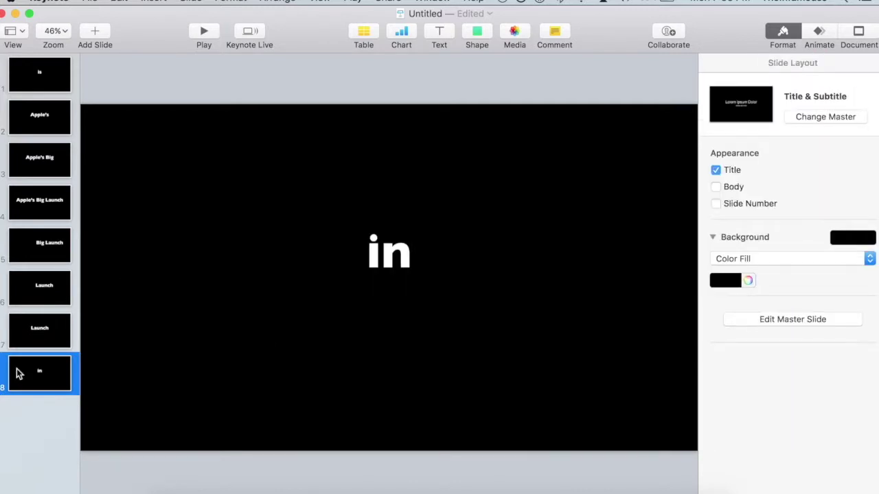
right_click(18, 368)
left_click(82, 432)
- Make slide 9 read 'in 10' and duplicate it as slide 10
left_click(424, 252)
type("10")
left_click(146, 375)
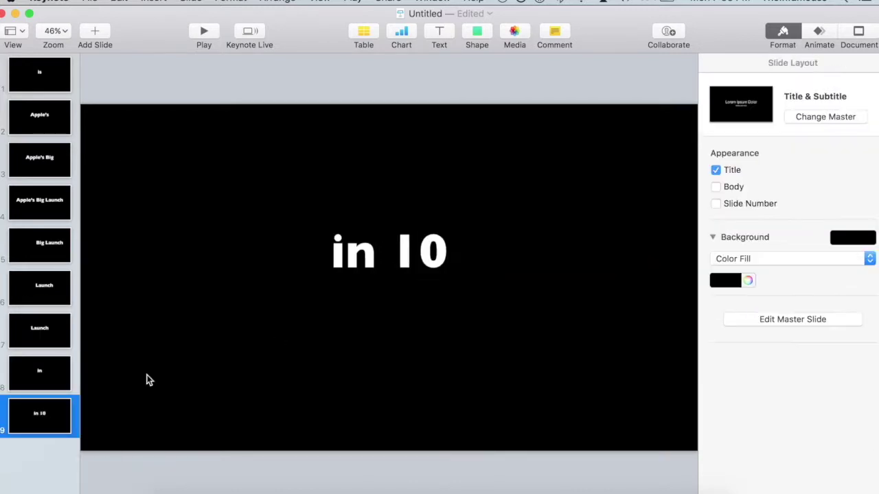
right_click(57, 413)
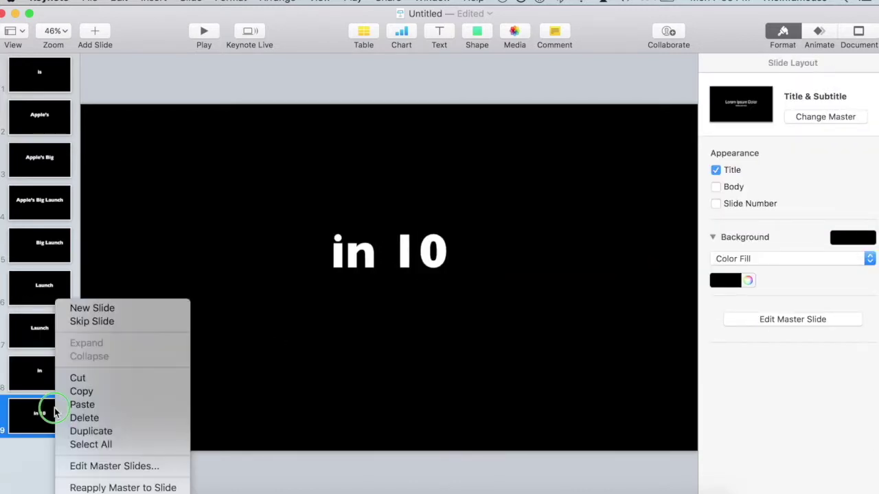
left_click(80, 432)
- Change slide 10's number to 32, undoing an accidental title move, and duplicate it
left_click(372, 269)
left_click_drag(454, 259, 406, 257)
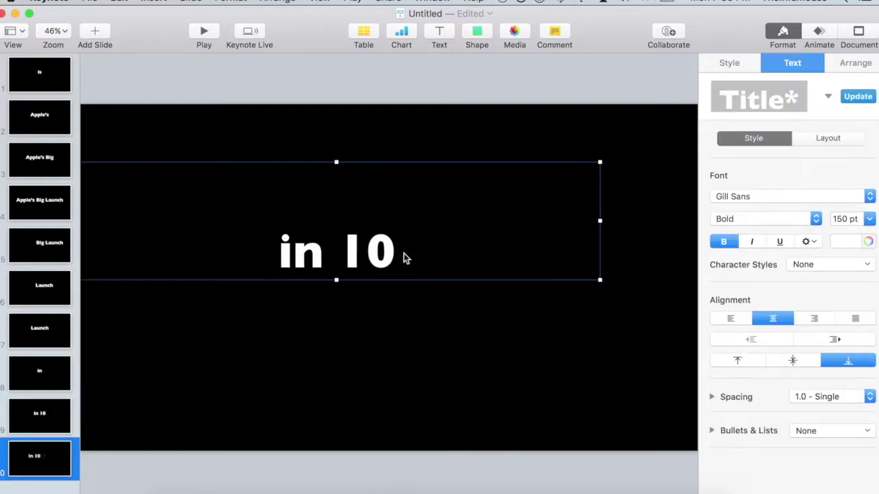
key("super+z")
double_click(405, 257)
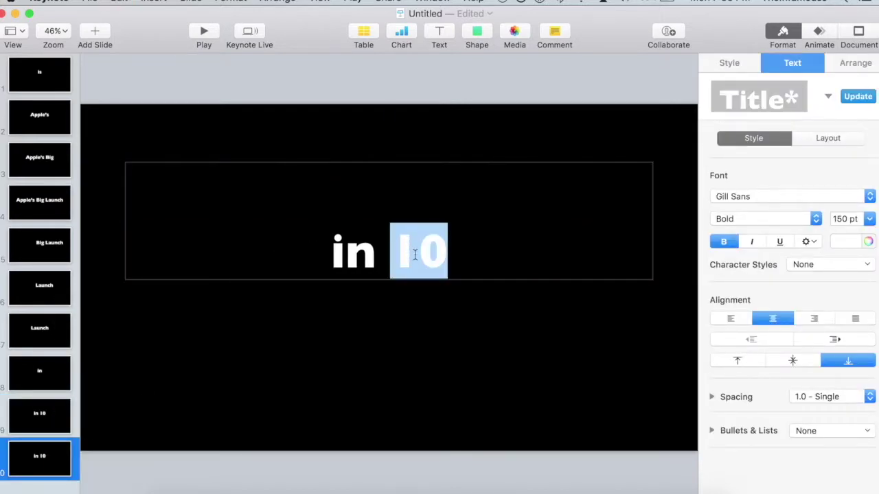
type("32")
left_click(418, 350)
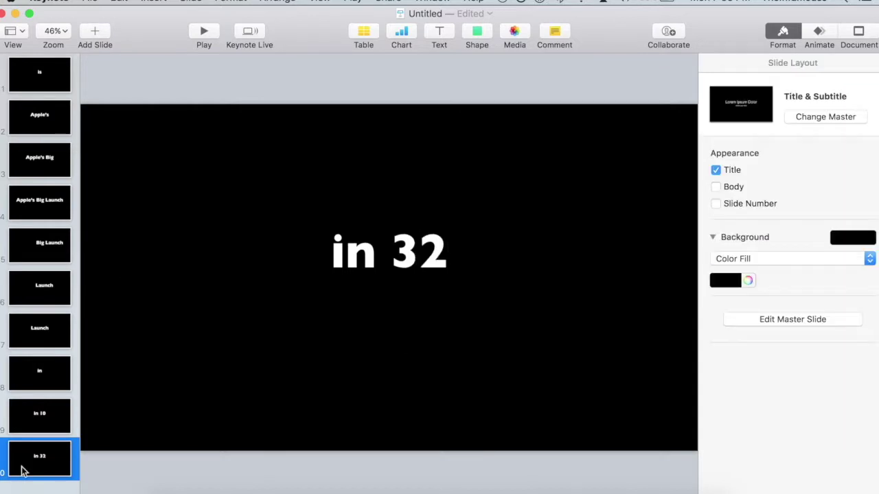
right_click(24, 467)
left_click(71, 434)
- Set slides 11 and 12 to 'in 54' and 'in 77', duplicating each
double_click(414, 251)
type("54")
left_click(390, 360)
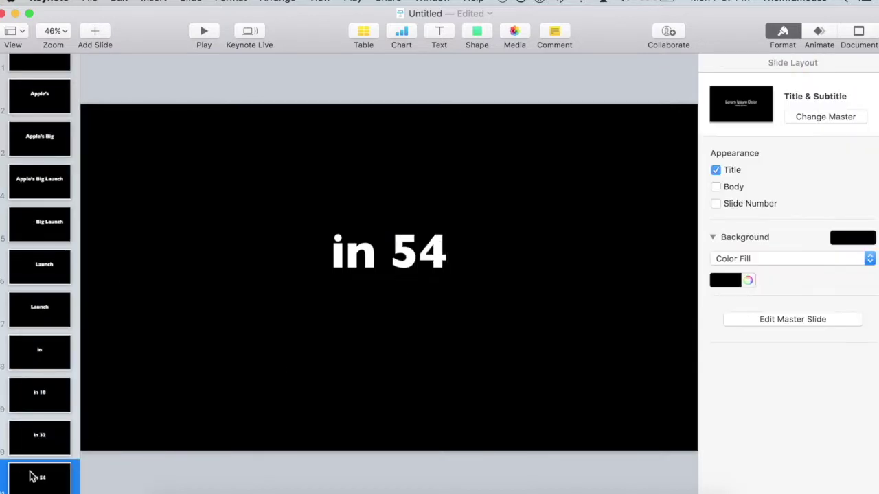
right_click(31, 472)
left_click(77, 431)
double_click(400, 261)
type("77")
left_click(372, 372)
right_click(57, 473)
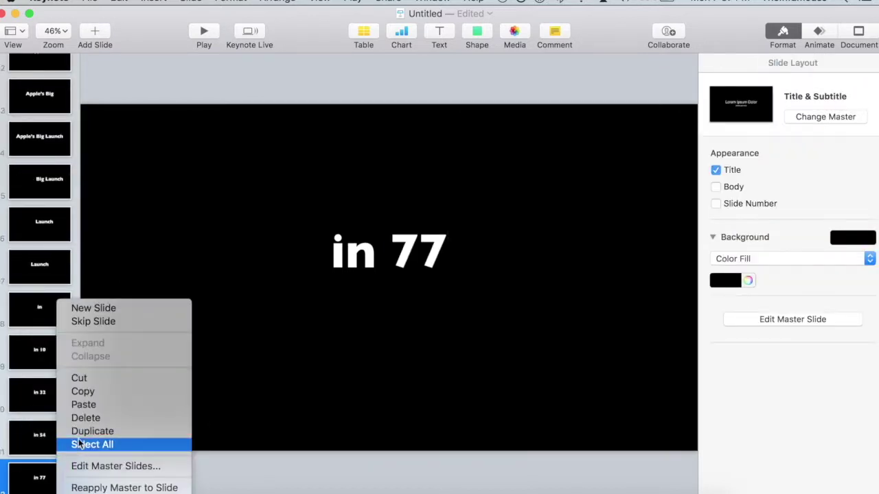
left_click(75, 429)
- Set the next copies to 'in 99' and 'in 107', duplicating each
double_click(400, 261)
type("99")
left_click(384, 364)
right_click(63, 472)
left_click(75, 429)
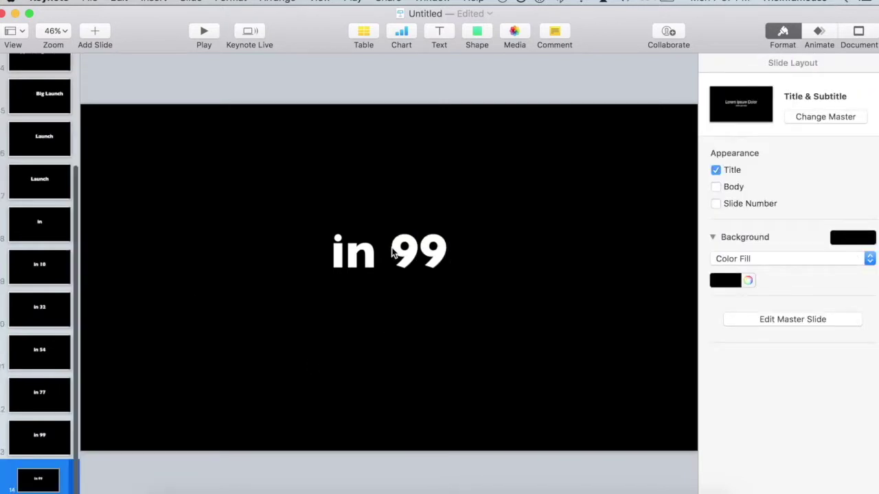
double_click(400, 261)
type("107")
left_click(391, 389)
right_click(50, 477)
left_click(75, 429)
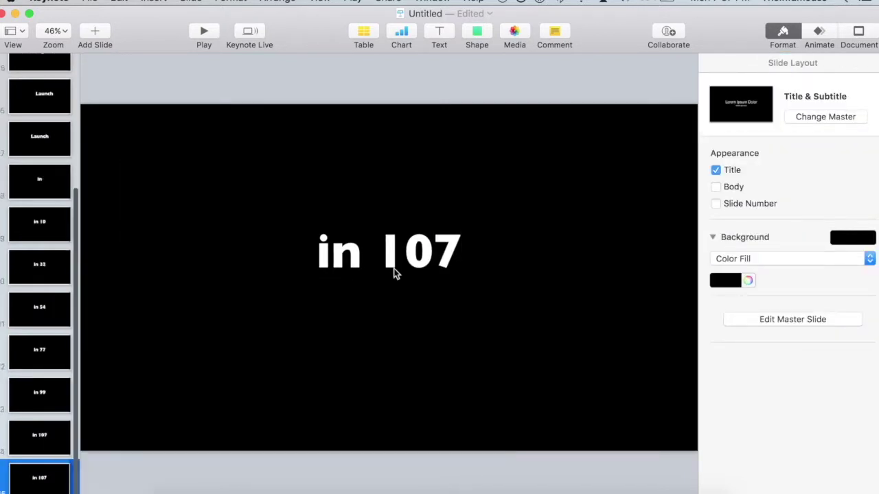
- Extend the title to 'in 107 sec' and duplicate that slide
left_click(392, 272)
type("sec")
left_click(42, 477)
right_click(41, 477)
left_click(76, 428)
- Complete the title as 'in 107 seconds', duplicate it, and select 107 on the copy
left_click(506, 252)
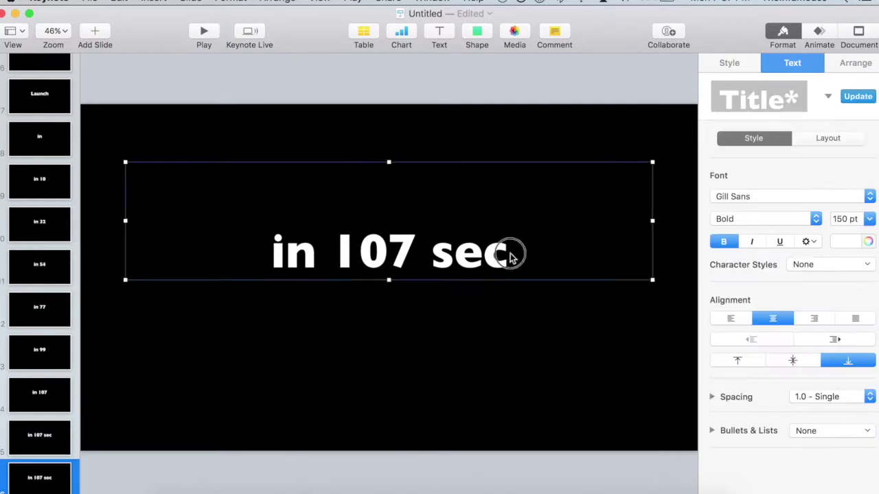
type("onds")
left_click(49, 478)
right_click(49, 479)
left_click(77, 428)
left_click(283, 259)
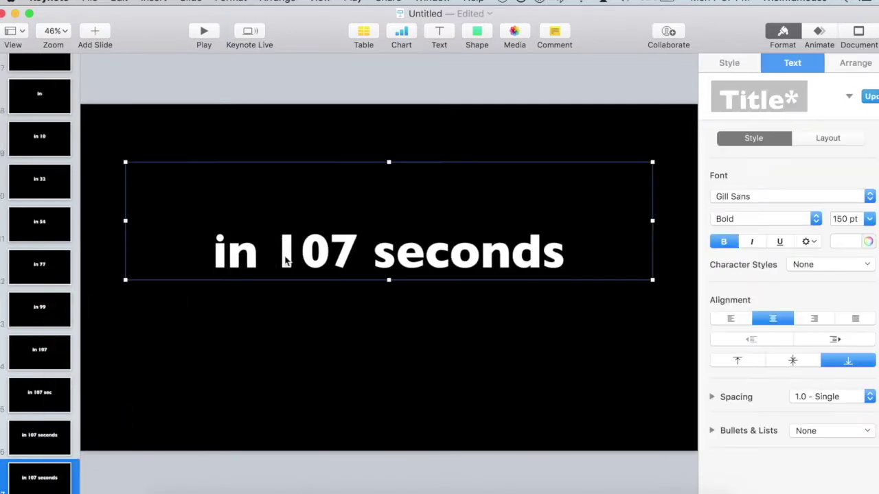
left_click(281, 253)
double_click(281, 253)
- Turn the number 107 black to hide it, then duplicate the slide
left_click(848, 241)
left_click(866, 246)
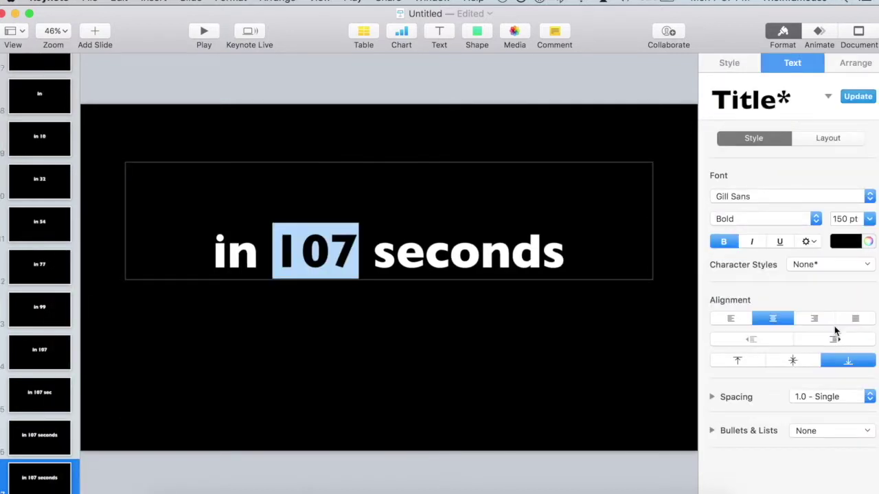
left_click(430, 367)
right_click(30, 478)
left_click(66, 431)
- Enlarge the whole title on the copy to 200 pt and retype it as 'Ready?'
left_click(215, 256)
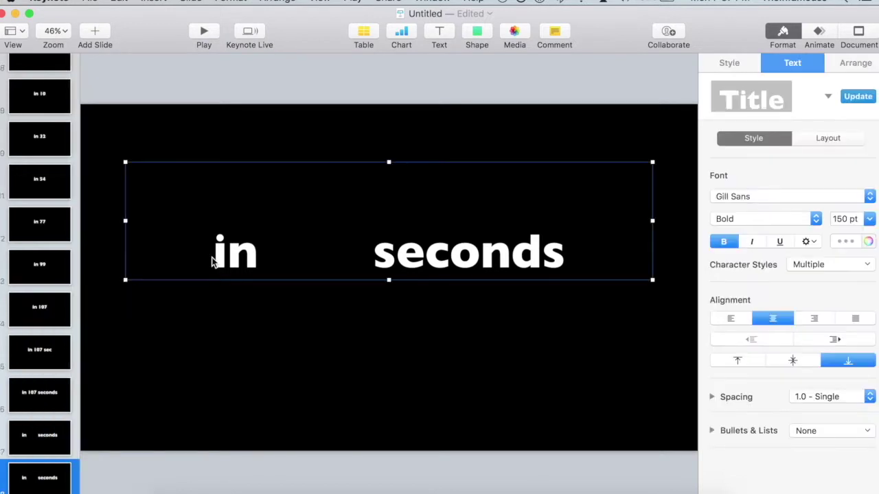
left_click(211, 254)
left_click(209, 254)
left_click_drag(210, 254, 620, 271)
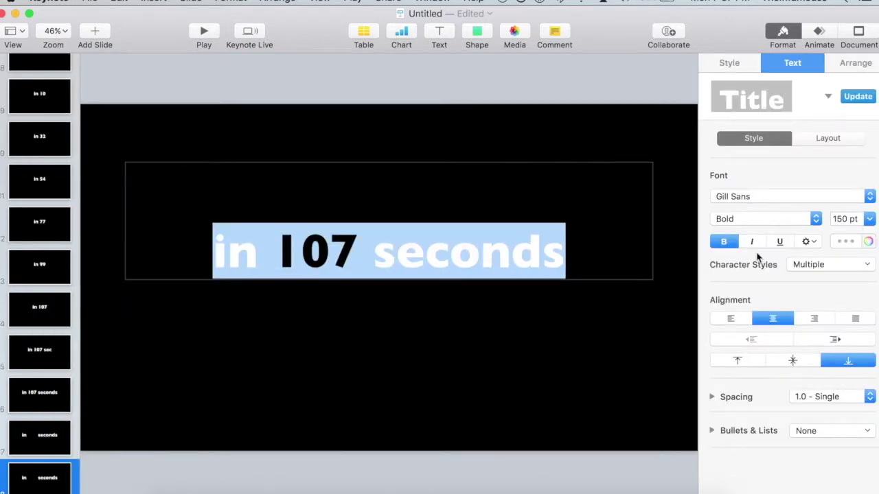
left_click(848, 218)
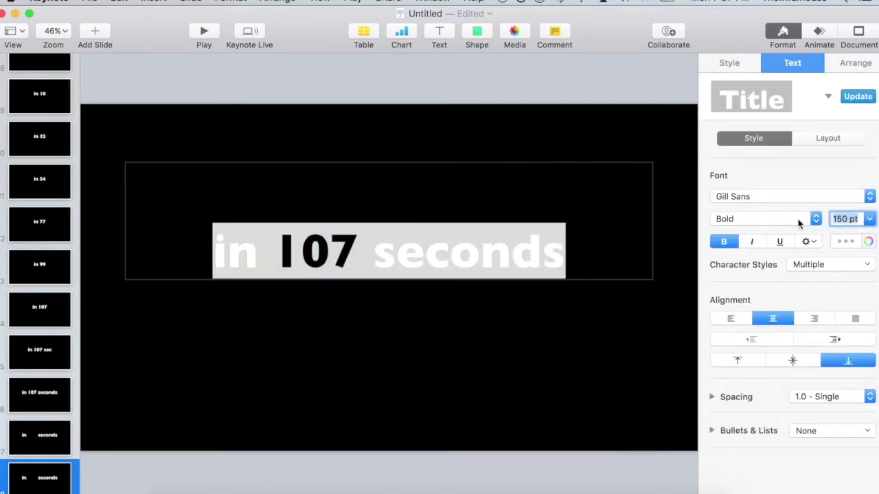
left_click(848, 219)
double_click(844, 217)
type("200")
key("Return")
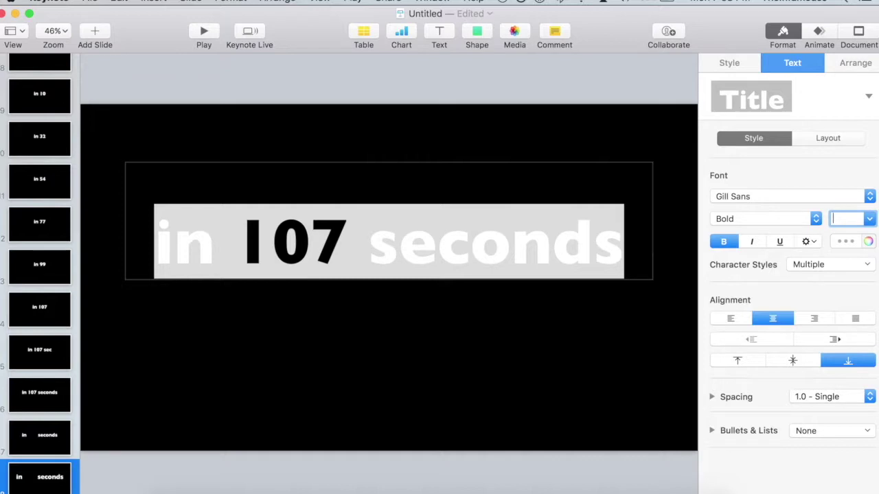
key("Return")
triple_click(577, 245)
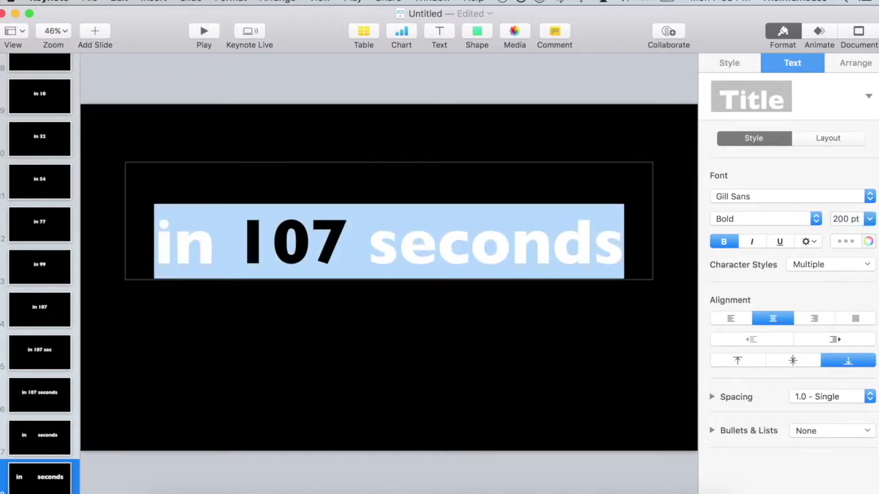
type("Ready?")
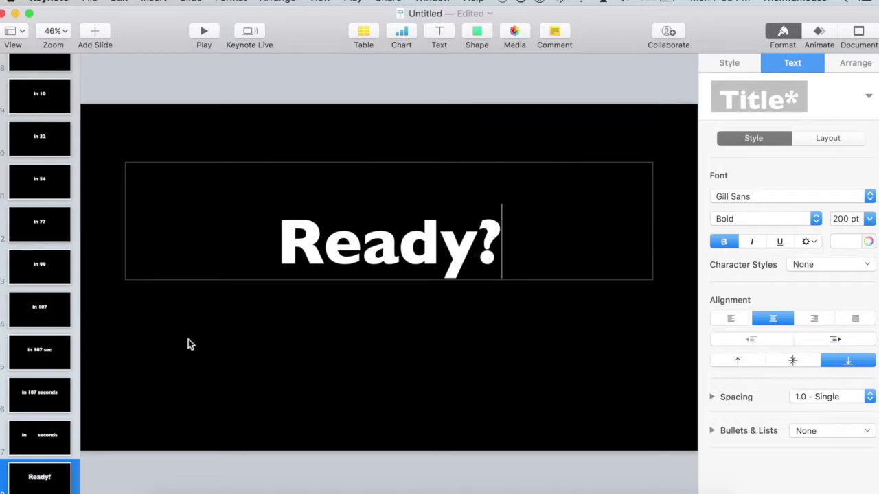
- Colour 'R' and 'ady?' black so only the 'e' of Ready? shows
left_click_drag(278, 251, 320, 251)
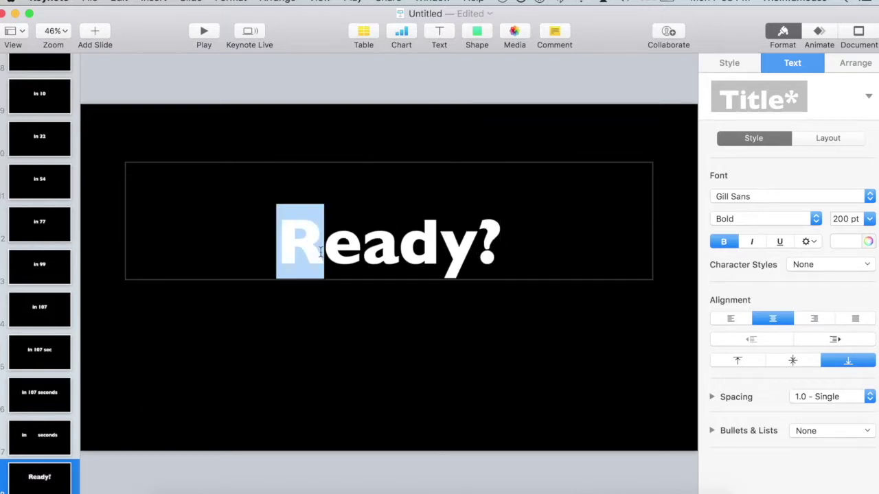
left_click(851, 241)
left_click(833, 335)
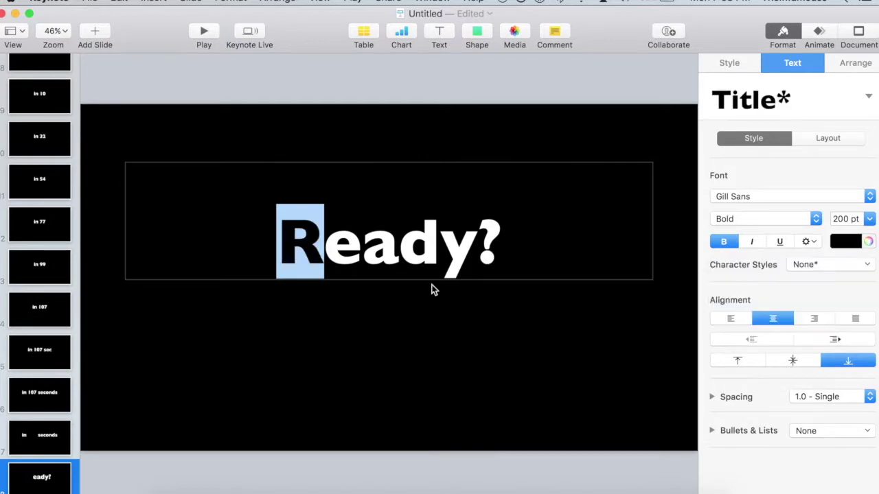
left_click_drag(359, 249, 552, 245)
left_click(851, 241)
left_click(832, 334)
- Duplicate the slide and turn the hidden 'd' white so it reads 'e d'
right_click(66, 475)
left_click(103, 426)
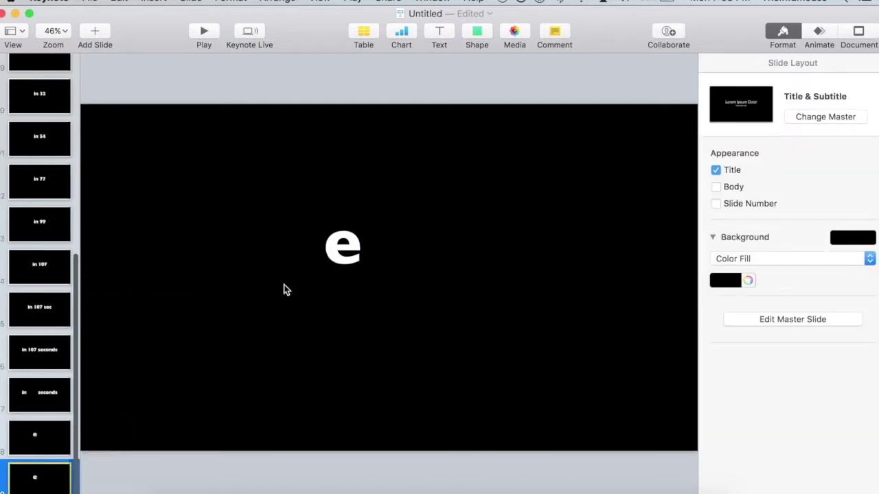
left_click(325, 255)
left_click(399, 247)
left_click_drag(398, 247, 440, 247)
left_click(851, 241)
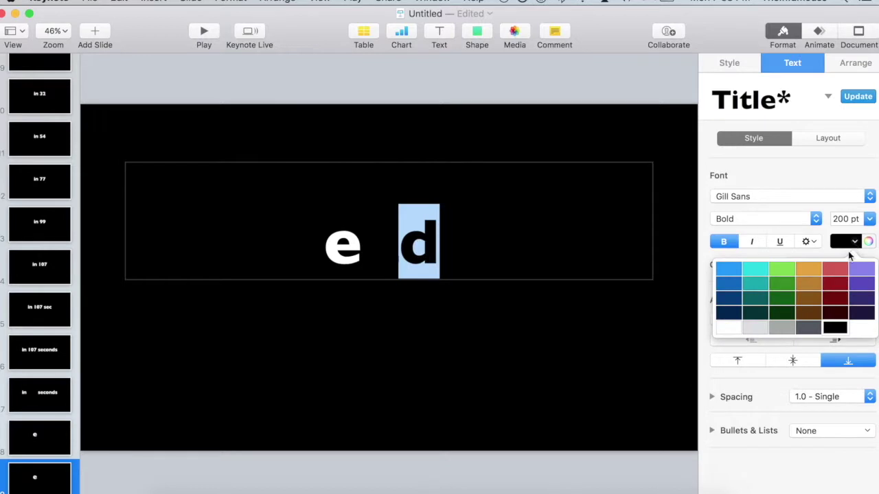
left_click(736, 329)
left_click(443, 380)
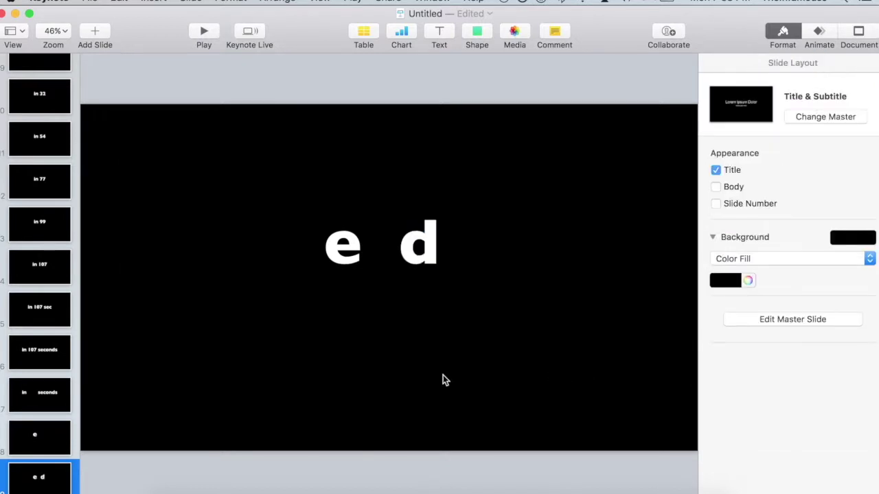
- Duplicate the 'e d' slide and turn 'Rea' white so it reads 'Read'
right_click(48, 474)
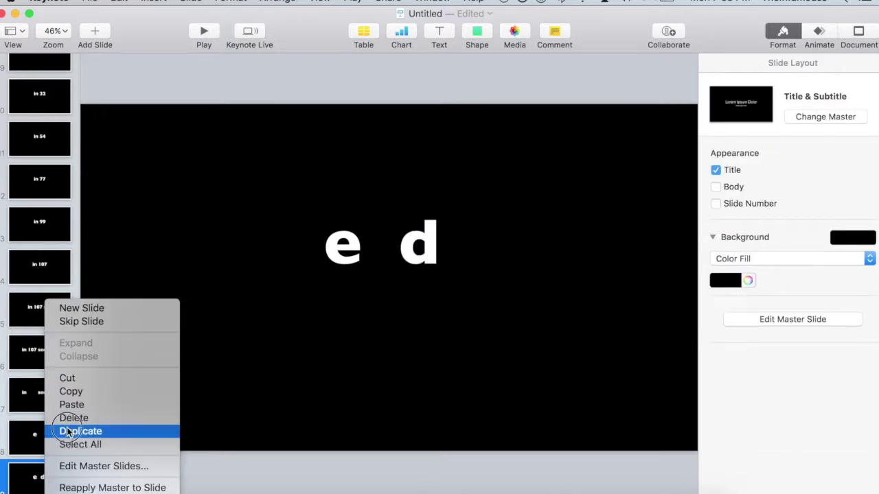
left_click(68, 432)
left_click(374, 246)
left_click(304, 240)
left_click_drag(276, 240, 398, 241)
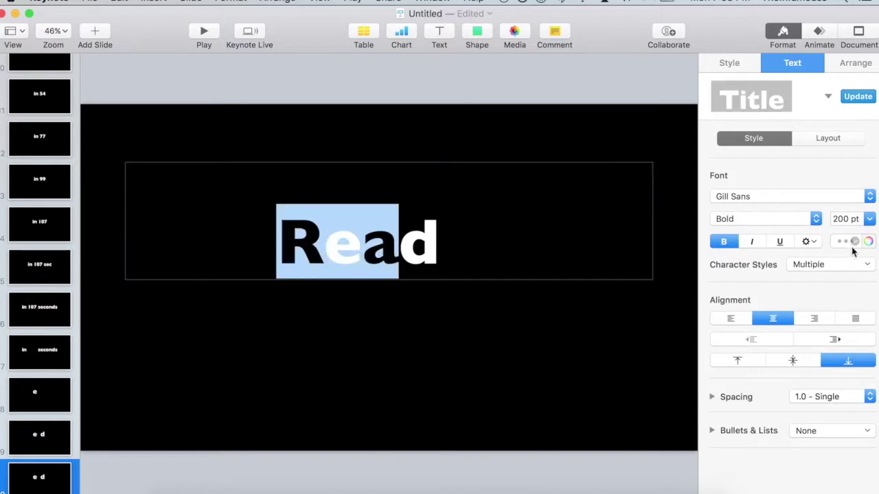
left_click(855, 241)
left_click(736, 328)
left_click(559, 400)
- Duplicate onward to add the 'Read ?' and 'Ready?' slides plus a final copy
right_click(48, 473)
left_click(90, 429)
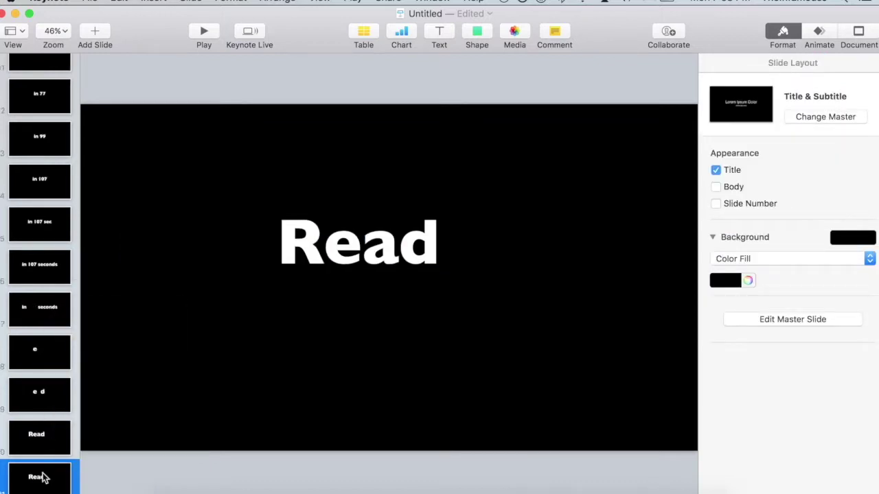
double_click(480, 242)
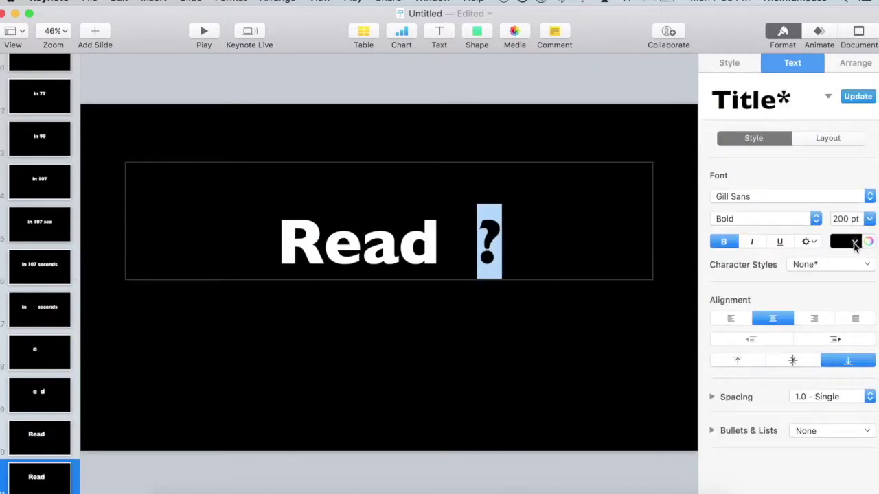
right_click(65, 474)
left_click(117, 432)
double_click(449, 239)
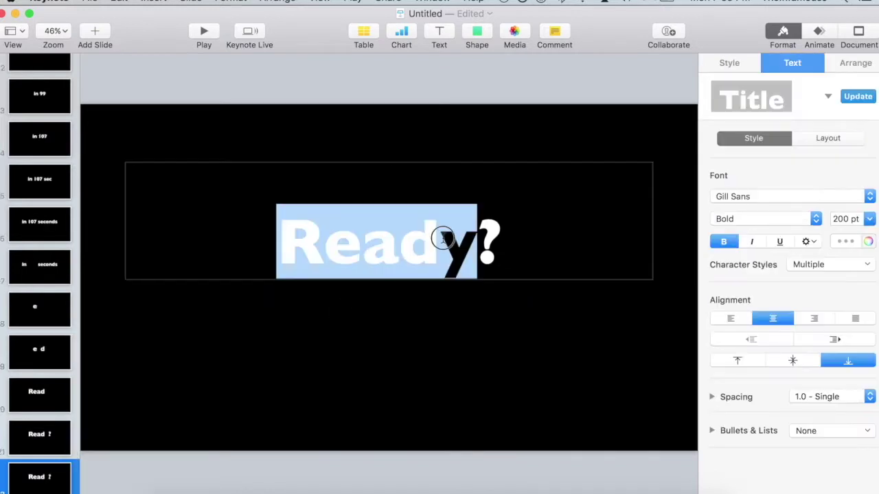
right_click(47, 474)
left_click(90, 430)
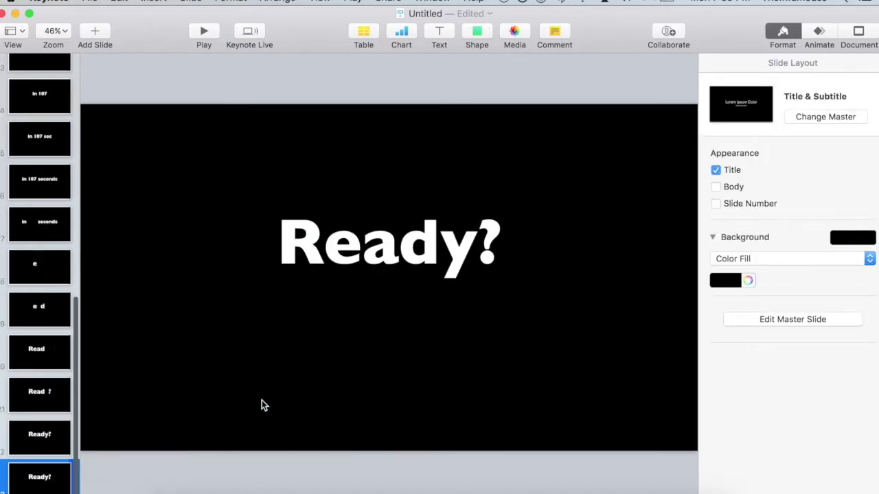
left_click(178, 204)
- Delete the title from the last slide, leaving it empty black
key("BackSpace")
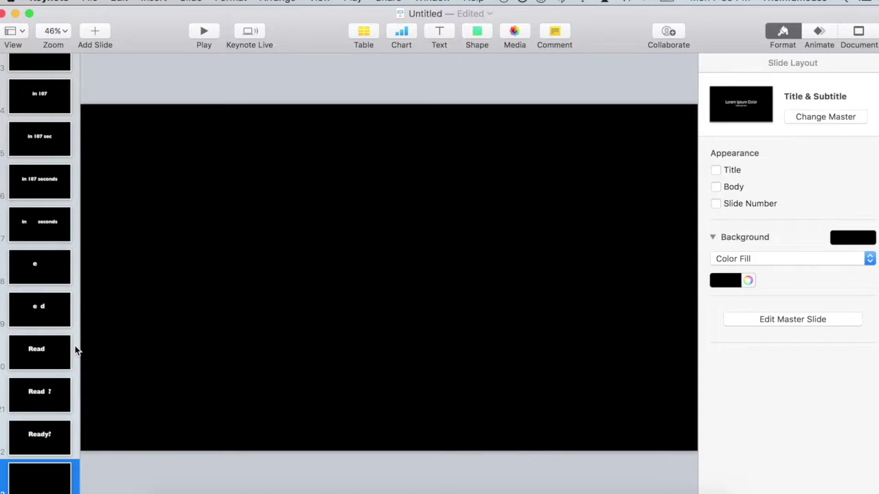
scroll(50, 351, "up", 15)
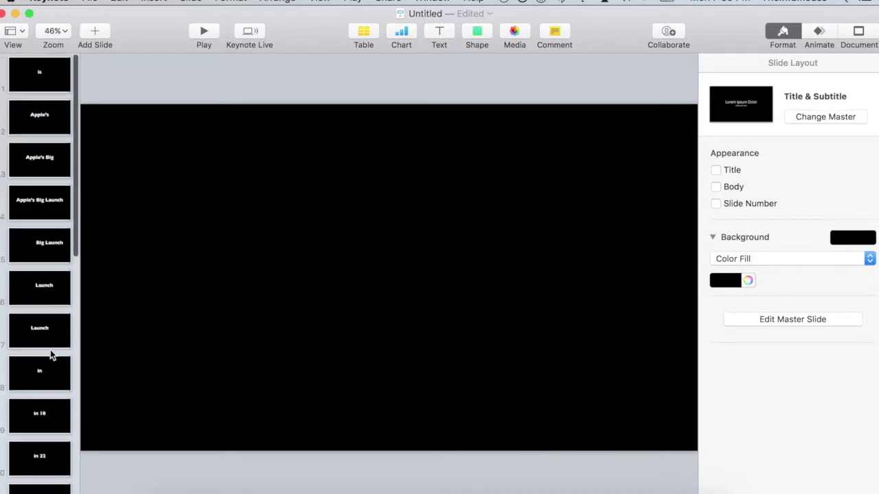
scroll(52, 351, "down", 1)
scroll(51, 351, "up", 1)
- Go back to the first slide 'is' and select all 23 slides in the navigator
left_click(19, 89)
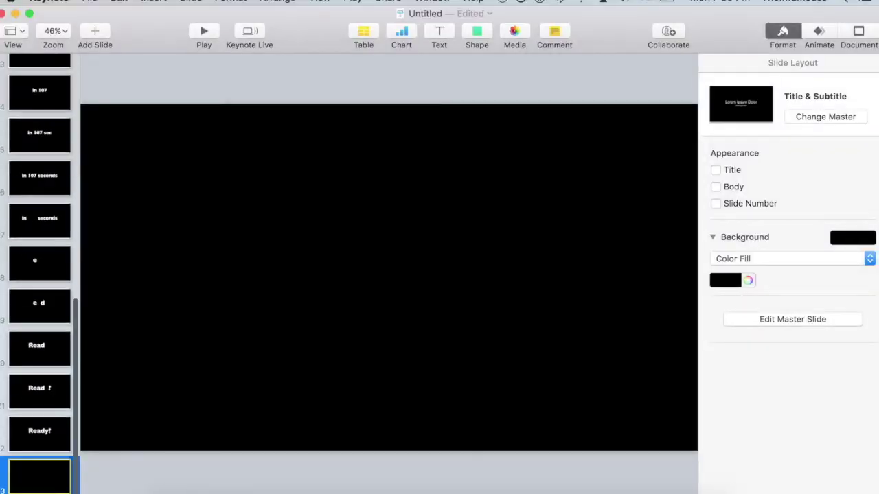
scroll(40, 218, "up", 10)
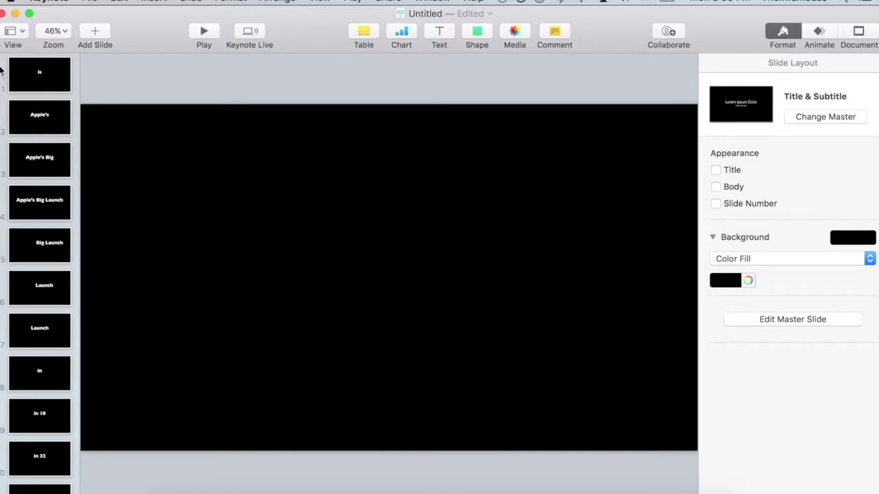
left_click_drag(0, 69, 65, 491)
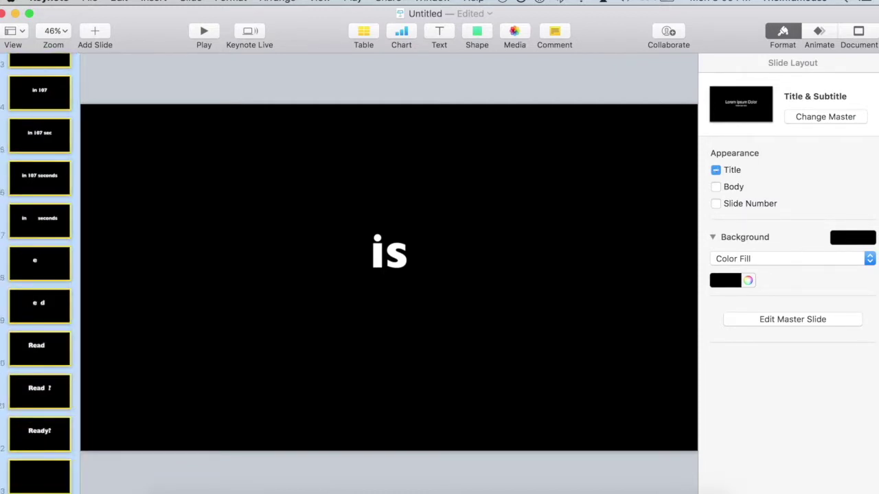
- Show the Animate inspector, check slide 8's transition delay, and return to slide 1
left_click(823, 34)
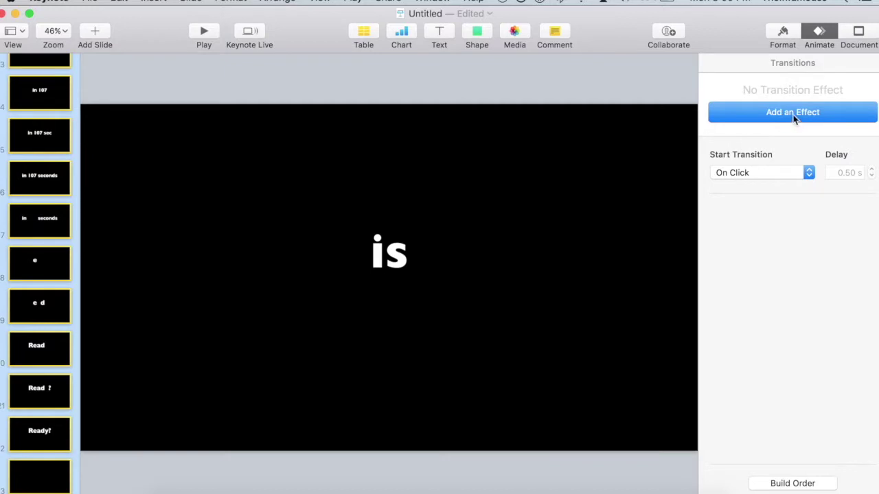
left_click(20, 261)
scroll(22, 260, "up", 10)
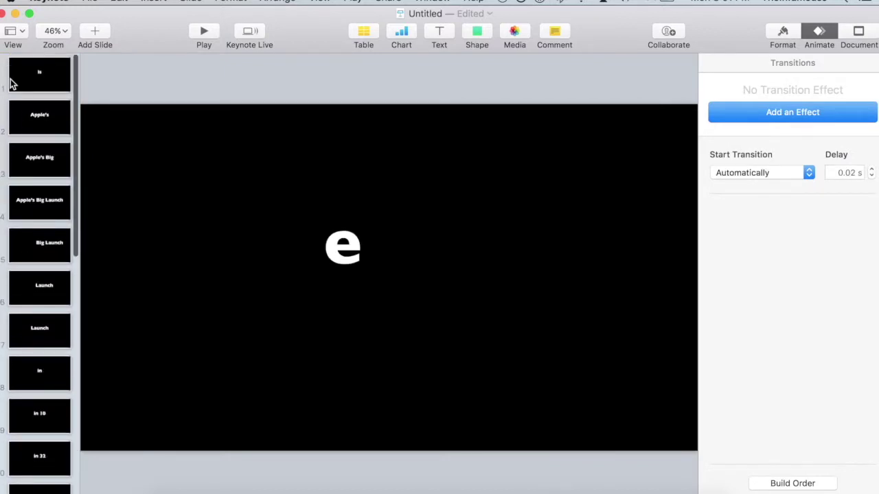
left_click(11, 83)
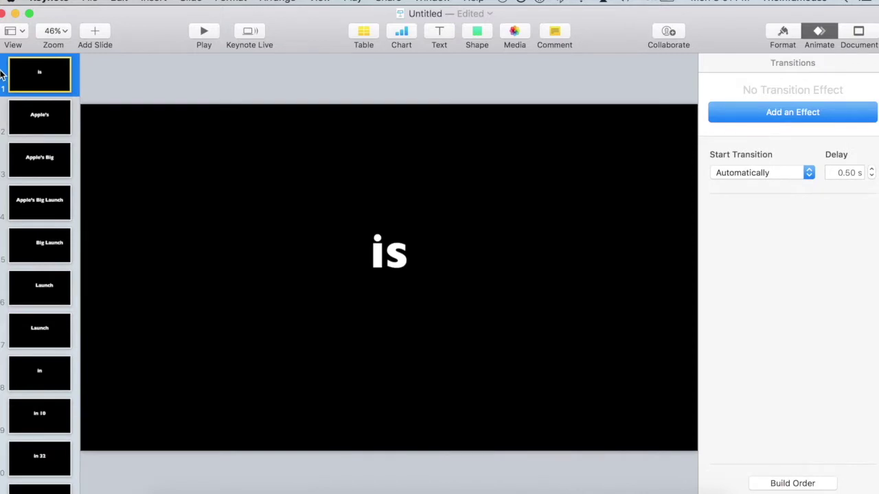
- Preview Fade Through Color and Magic Move without applying either, then select slides 1–11
left_click(784, 121)
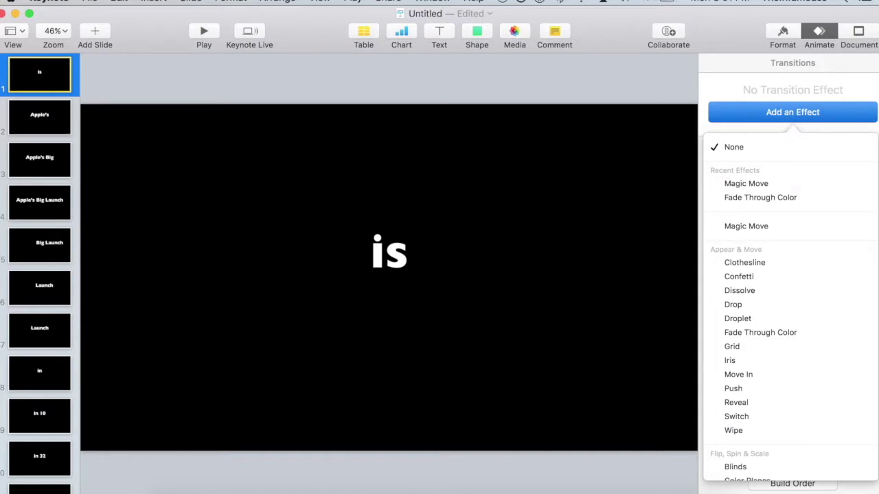
mouse_move(863, 200)
left_click(862, 199)
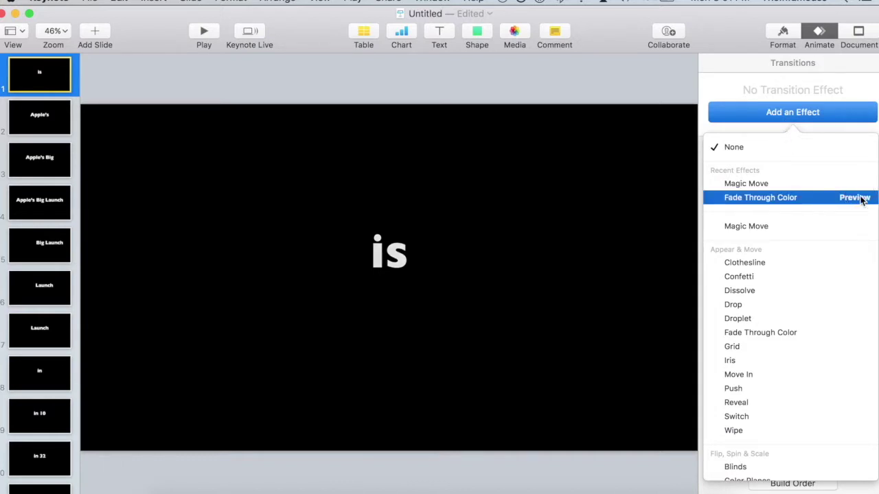
left_click(855, 198)
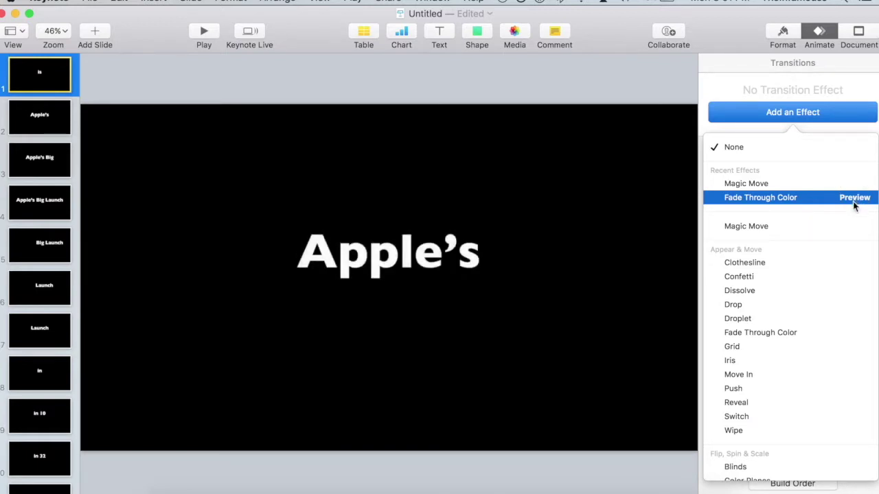
left_click(855, 199)
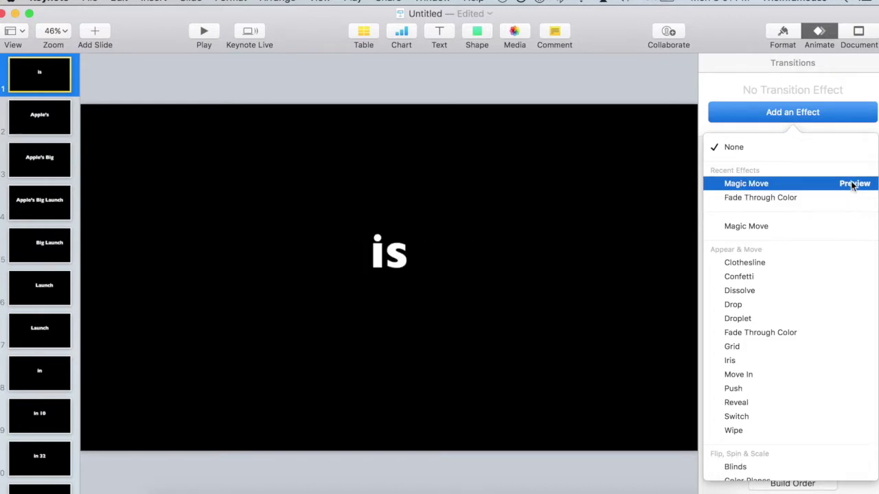
left_click(853, 184)
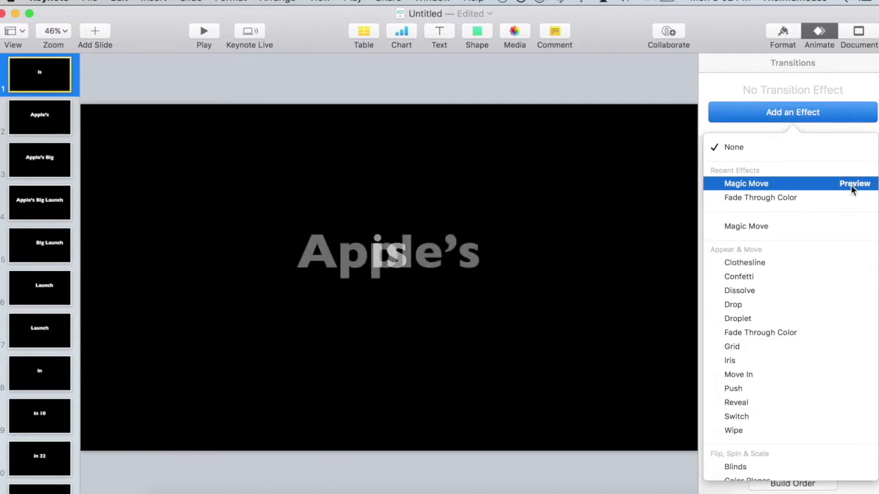
left_click(852, 186)
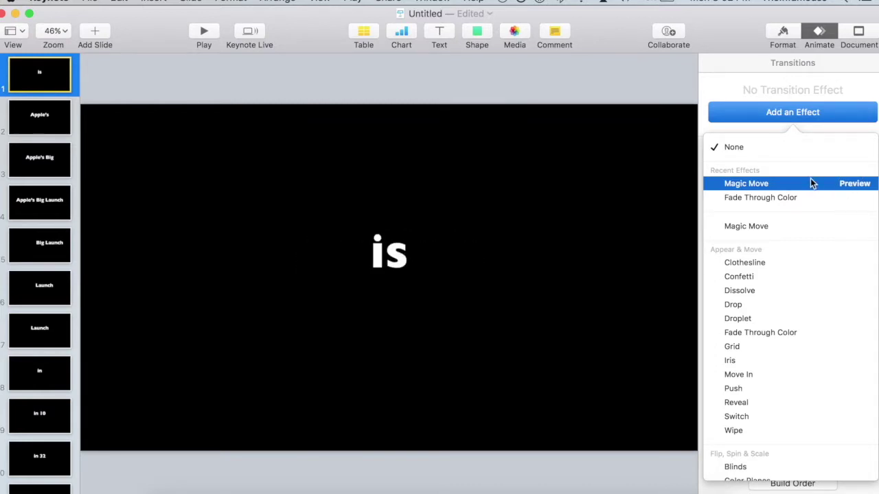
left_click(1, 103)
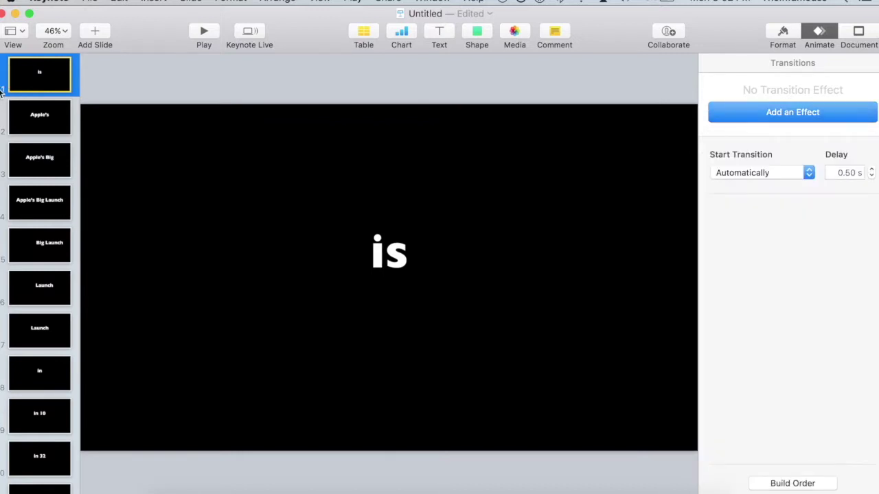
left_click_drag(2, 93, 51, 399)
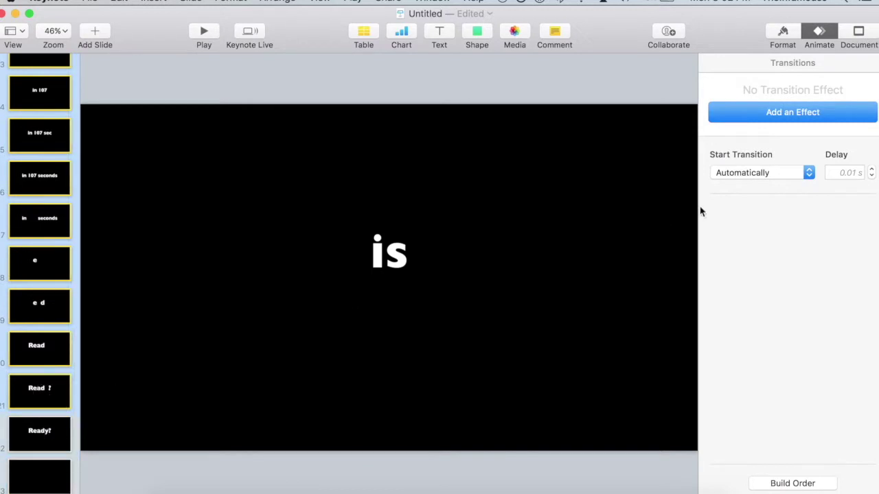
- Apply a Magic Move transition, matched by word, to the selected slides
left_click(783, 172)
left_click(814, 221)
left_click(802, 106)
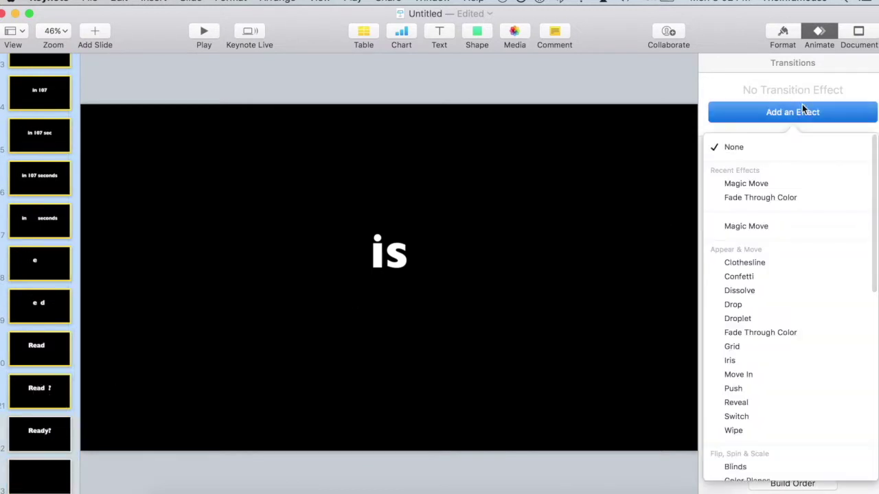
left_click(746, 183)
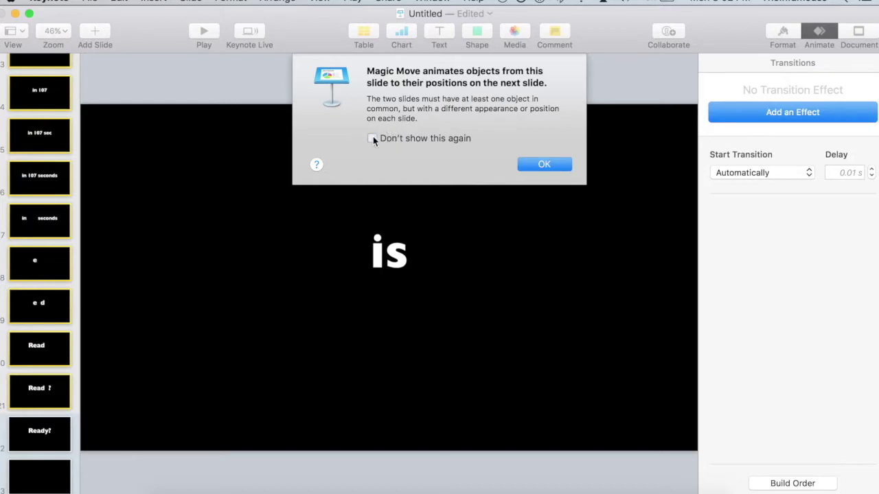
left_click(545, 166)
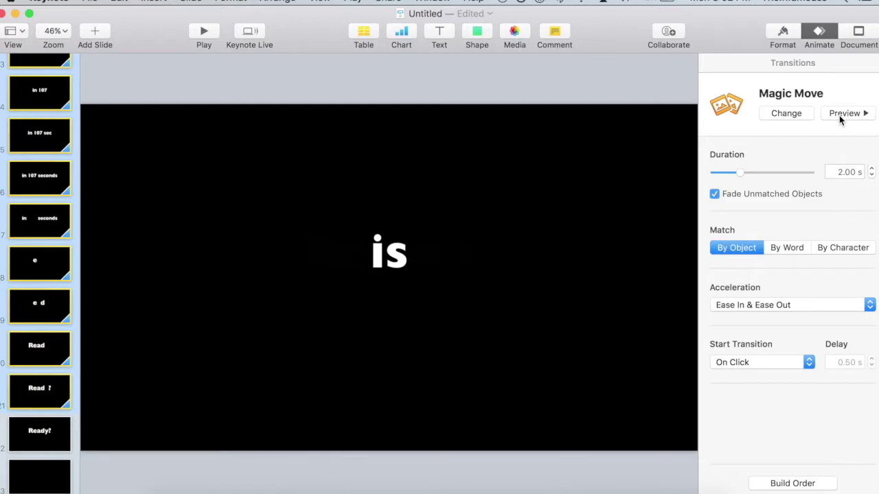
left_click(841, 114)
left_click(784, 250)
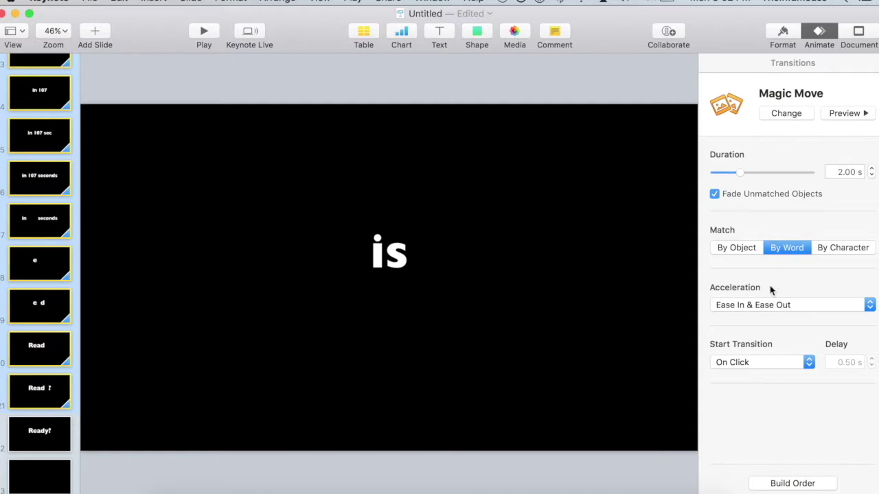
- Make the Magic Move transitions start automatically
left_click(807, 362)
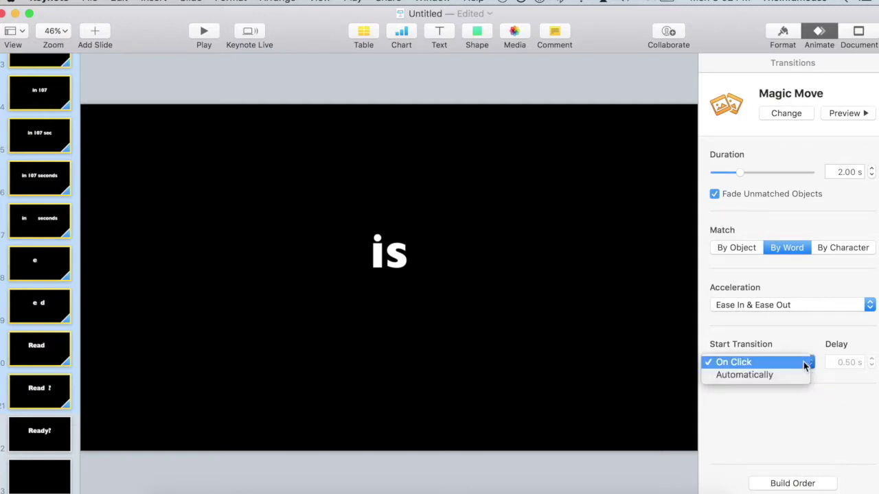
left_click(784, 375)
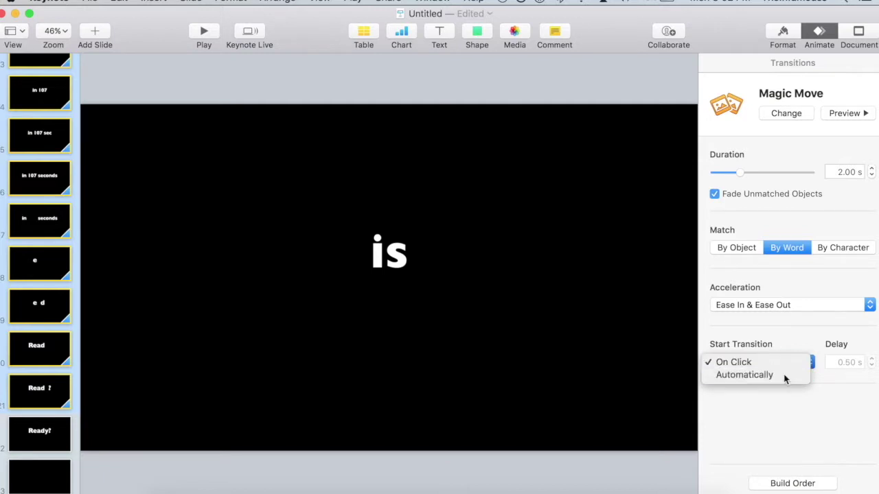
left_click(847, 363)
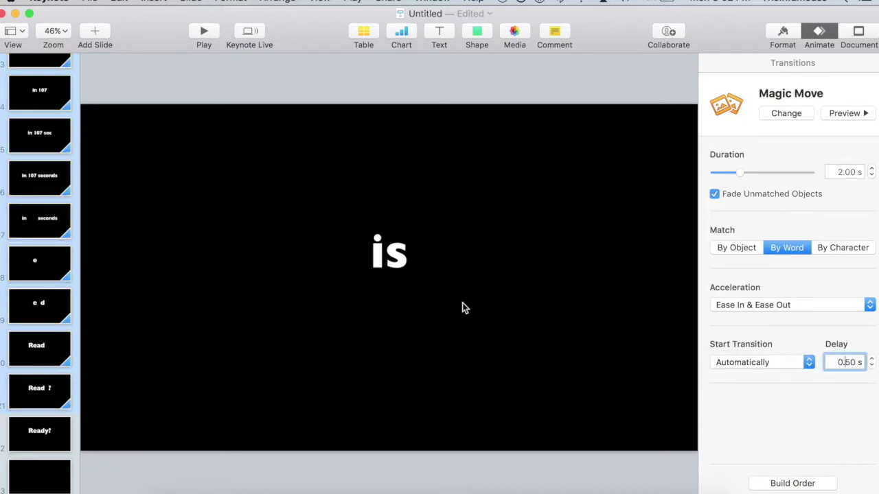
left_click(632, 96)
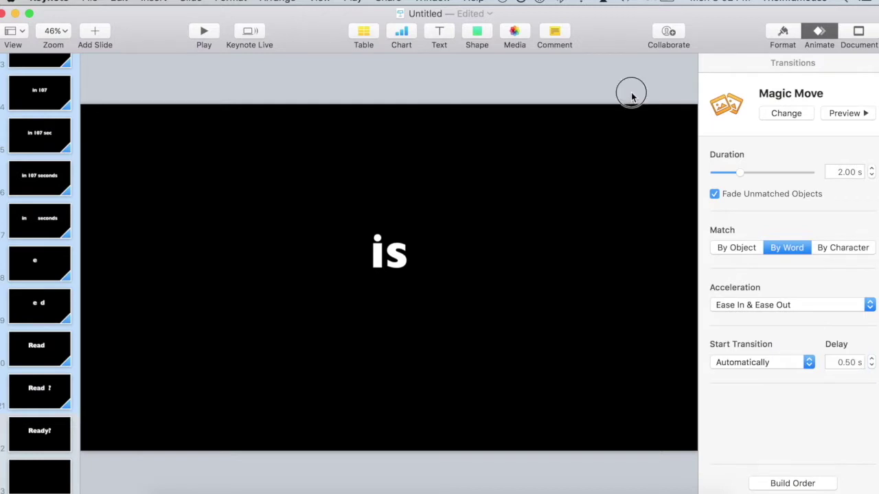
- Set a 0.01 s transition delay on slides 9–13, 'in 10' through 'in 99'
left_click(24, 275)
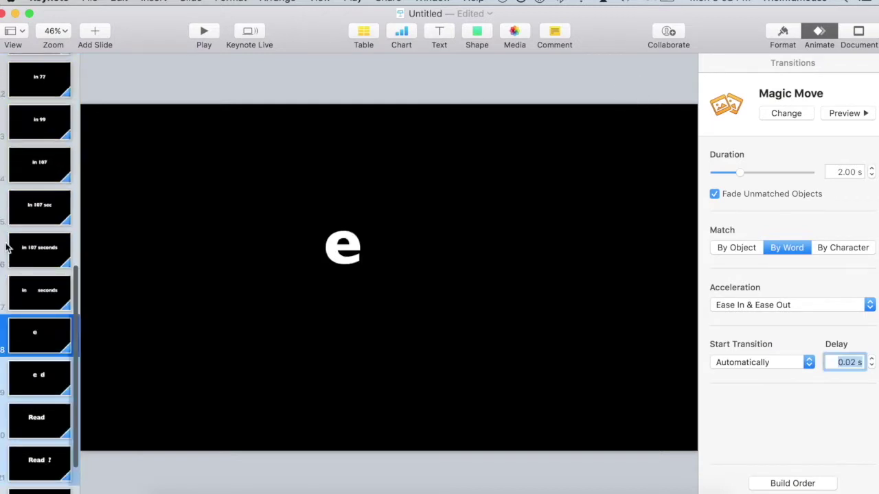
scroll(7, 172, "up", 3)
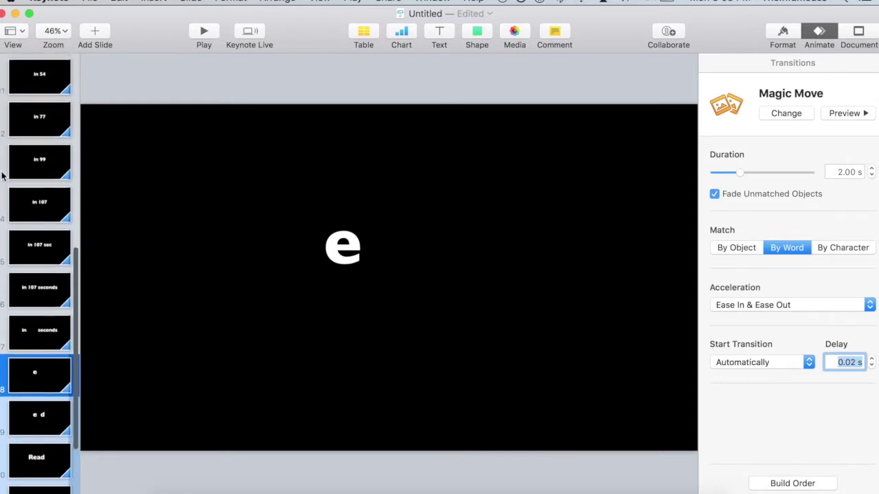
left_click(14, 168)
left_click(29, 91, "shift")
scroll(24, 130, "up", 5)
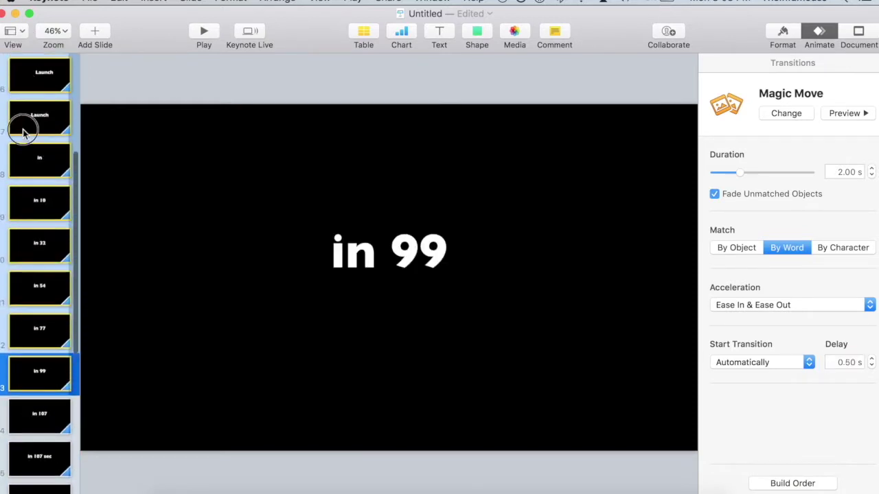
left_click(24, 223, "shift")
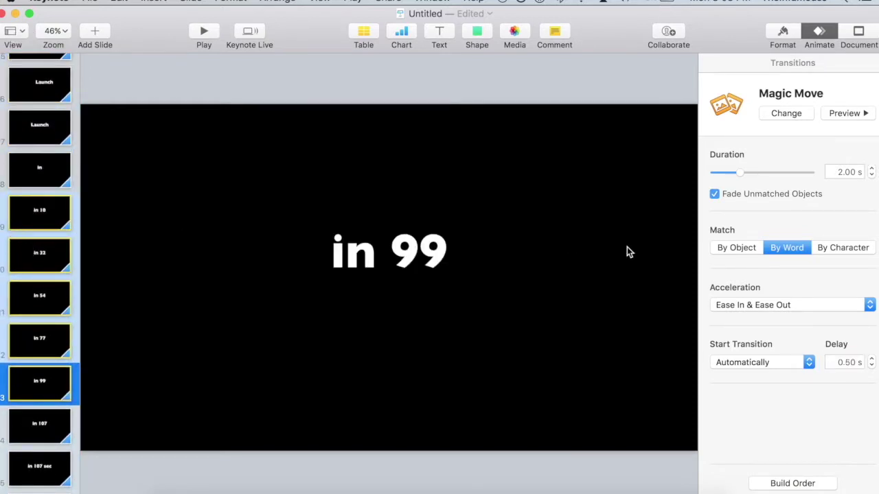
double_click(847, 363)
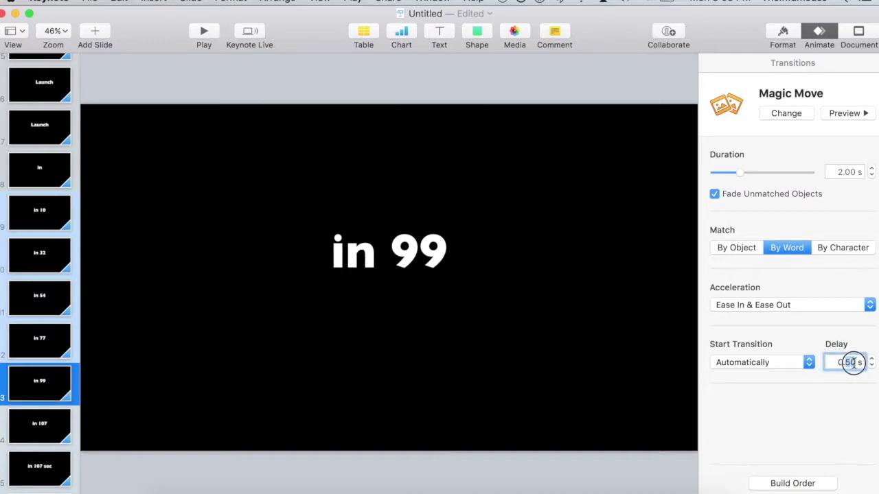
type("0.01")
key("Return")
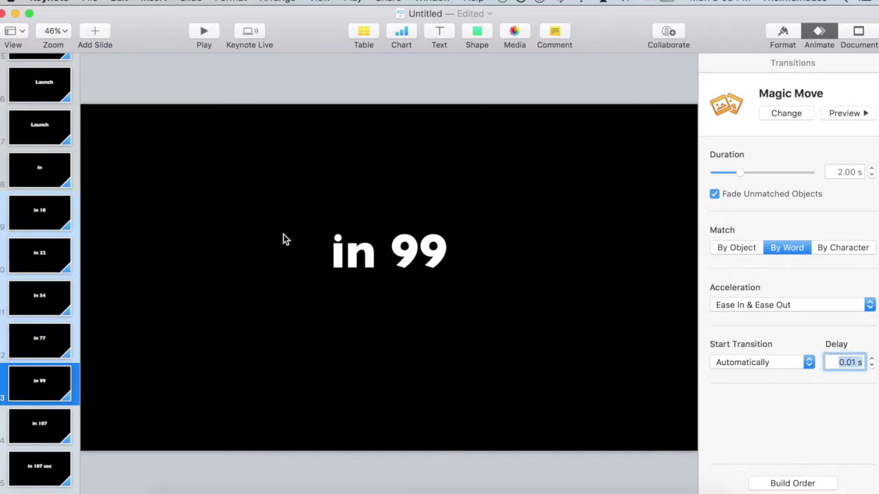
scroll(27, 169, "up", 10)
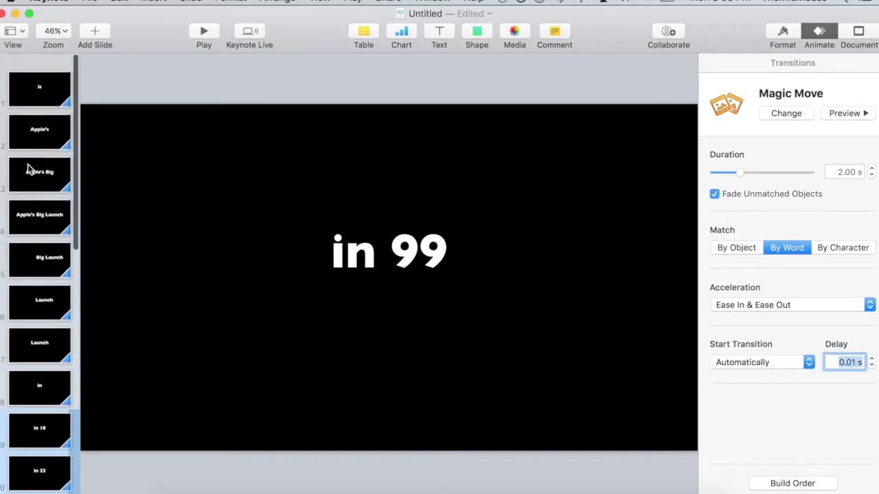
left_click(16, 88)
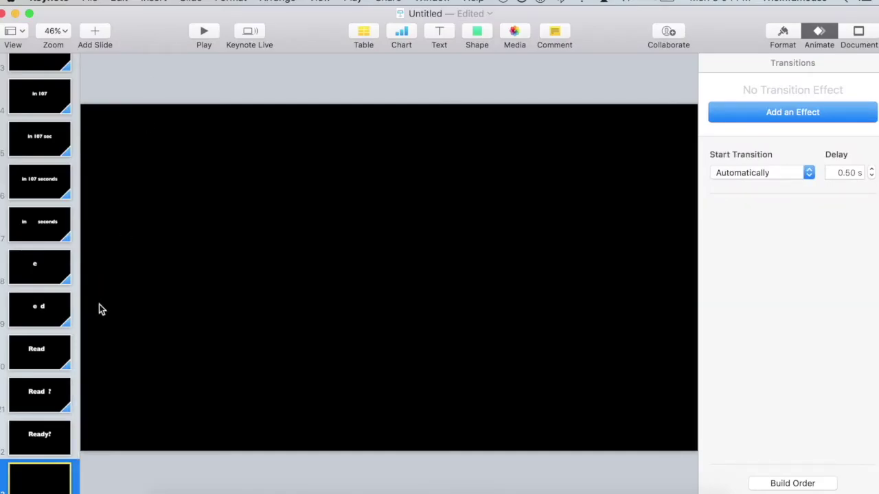
- Apply a Scale transition to the 'Ready?' slide
left_click(3, 269)
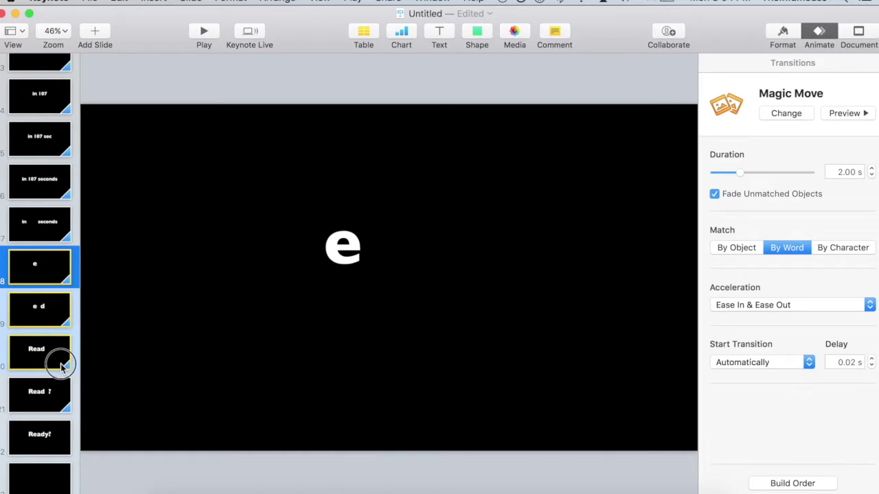
left_click(19, 442)
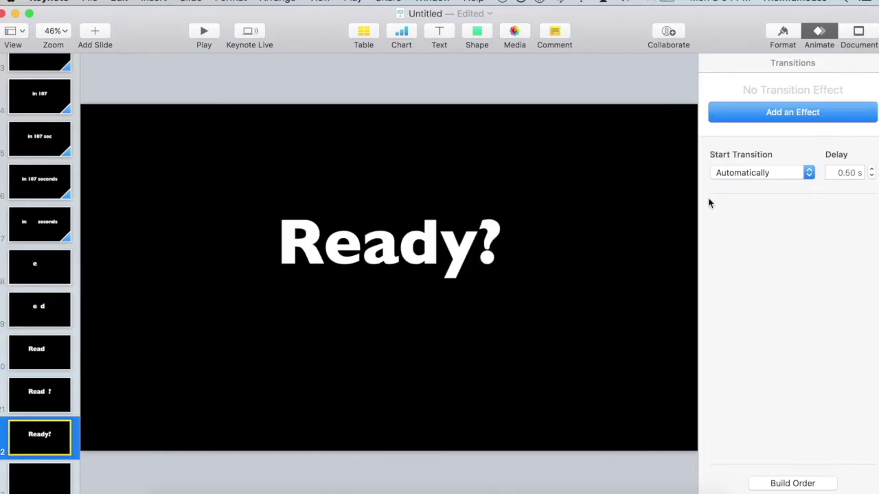
left_click(817, 114)
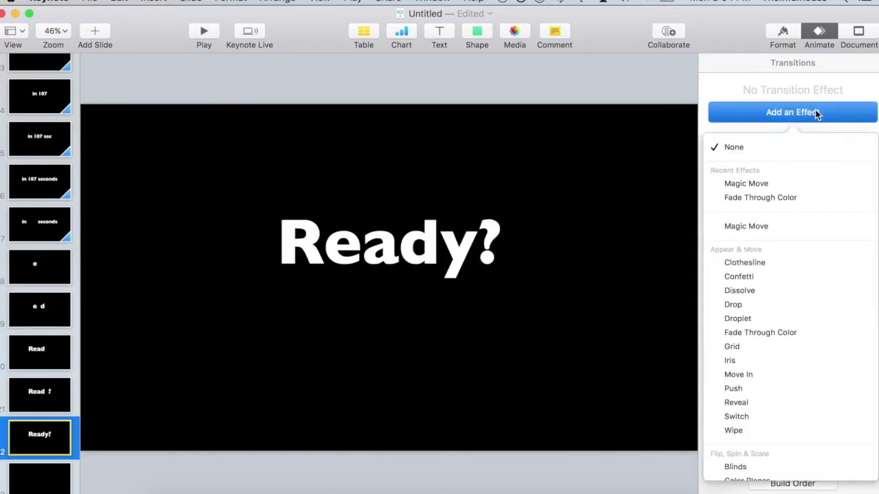
scroll(855, 309, "down", 5)
left_click(854, 305)
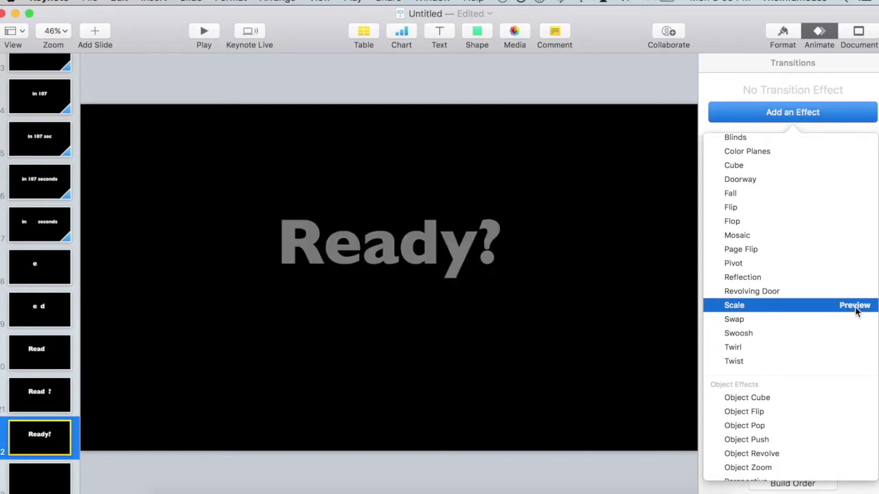
left_click(812, 305)
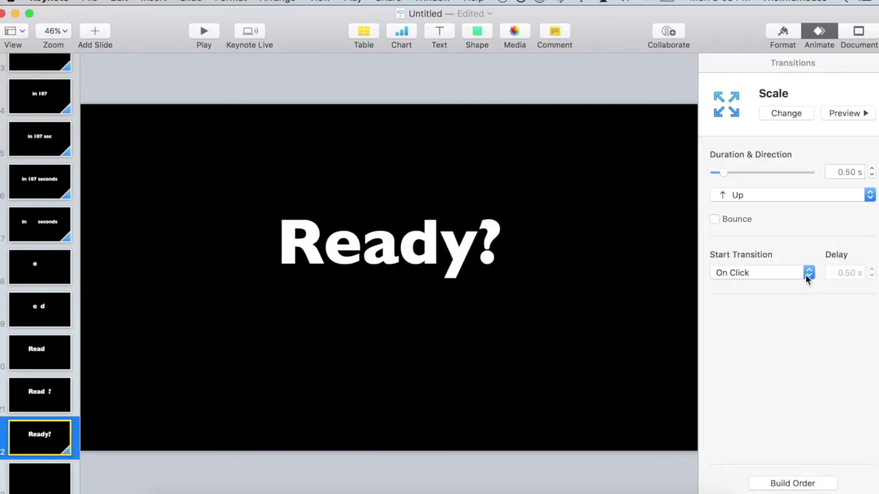
- Make the Scale transition start automatically, go Down, after a 0.50 s delay
left_click(807, 275)
left_click(802, 288)
left_click(818, 199)
left_click(812, 214)
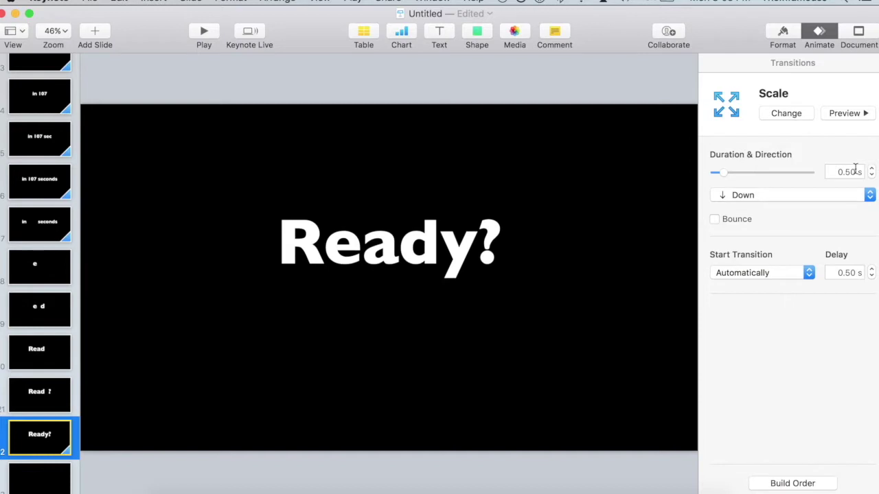
left_click(849, 274)
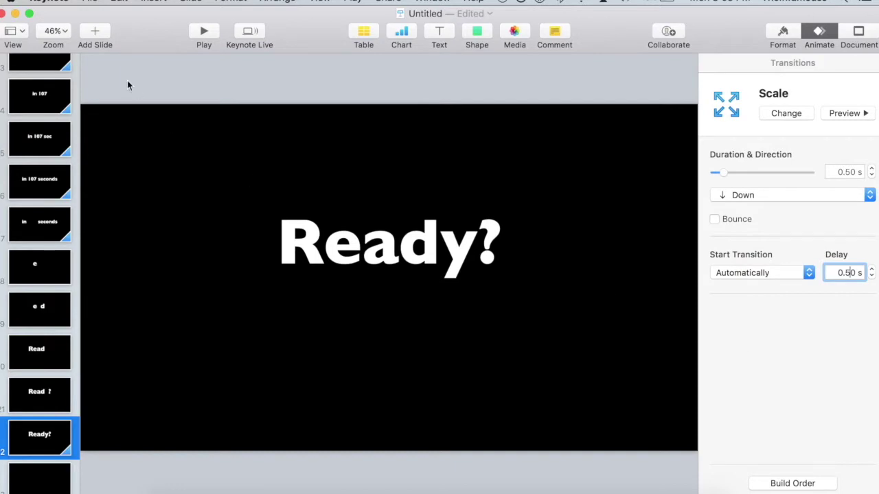
scroll(14, 221, "up", 15)
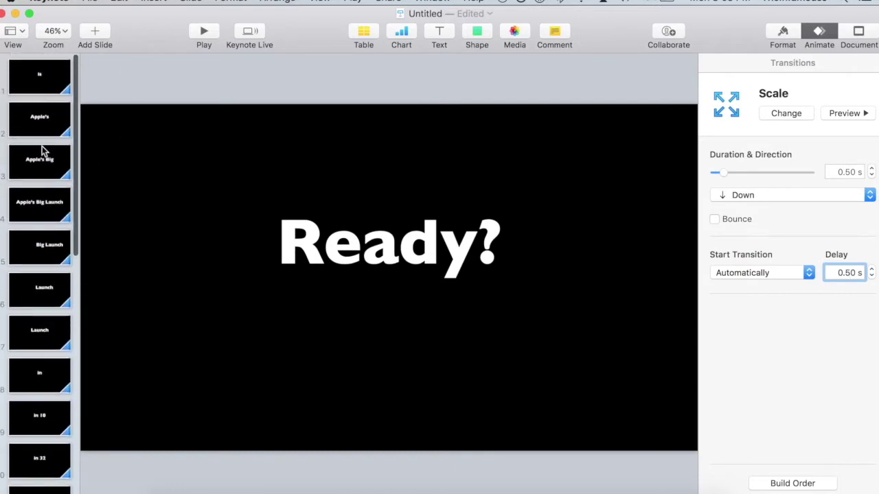
- Set up a QuickTime export with 0 s slide and build timings at 720p
left_click(91, 1)
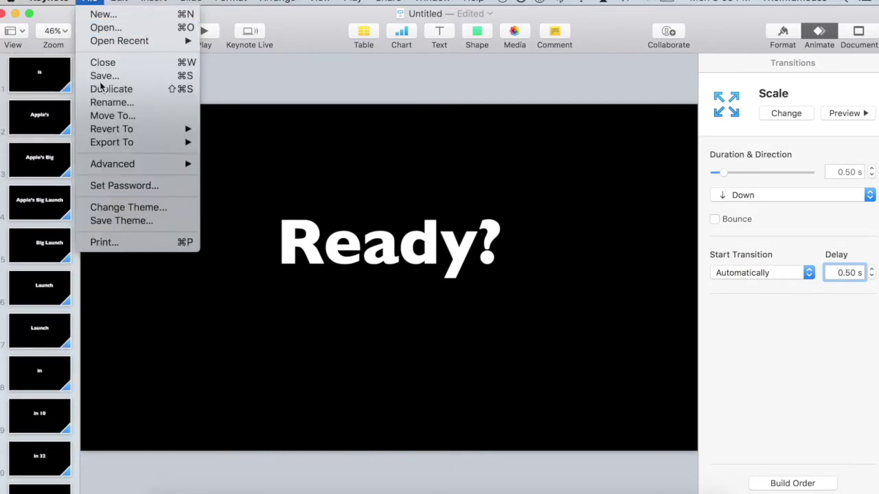
mouse_move(123, 143)
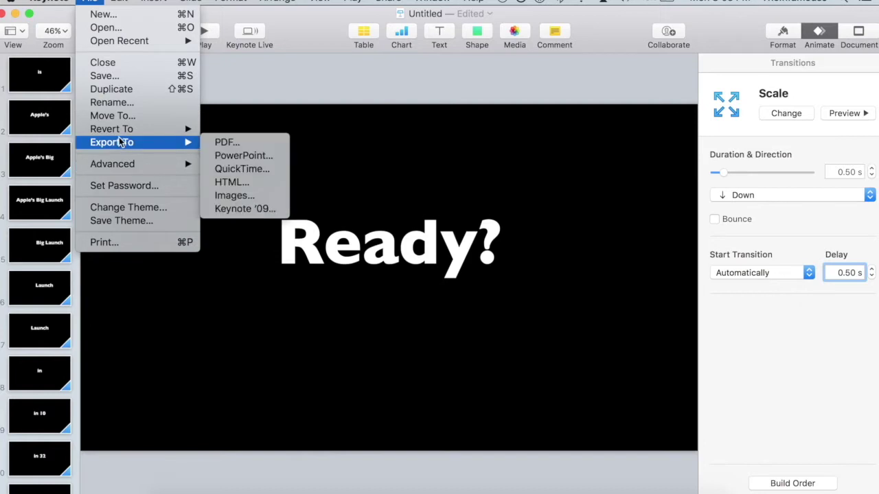
left_click(252, 170)
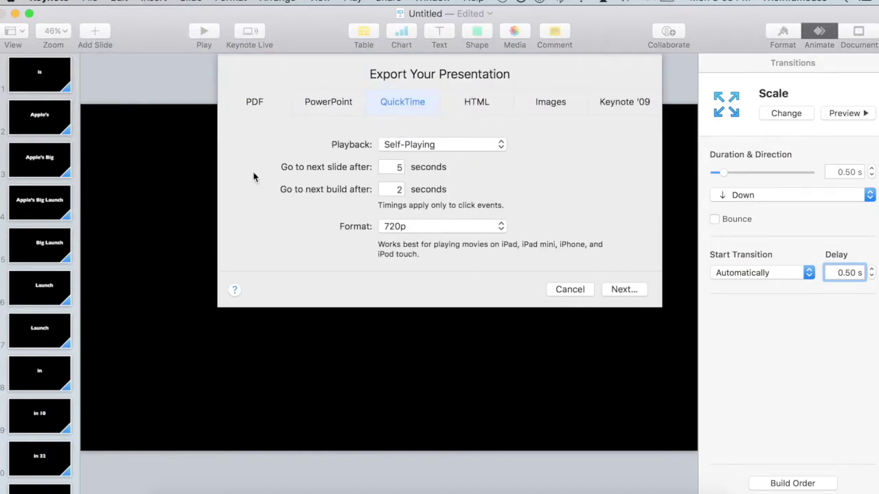
double_click(397, 166)
type("0")
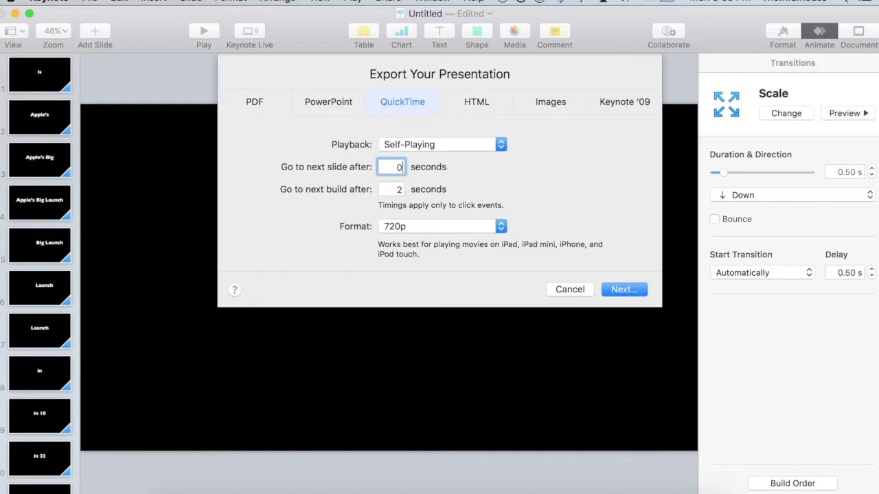
double_click(398, 190)
type("0")
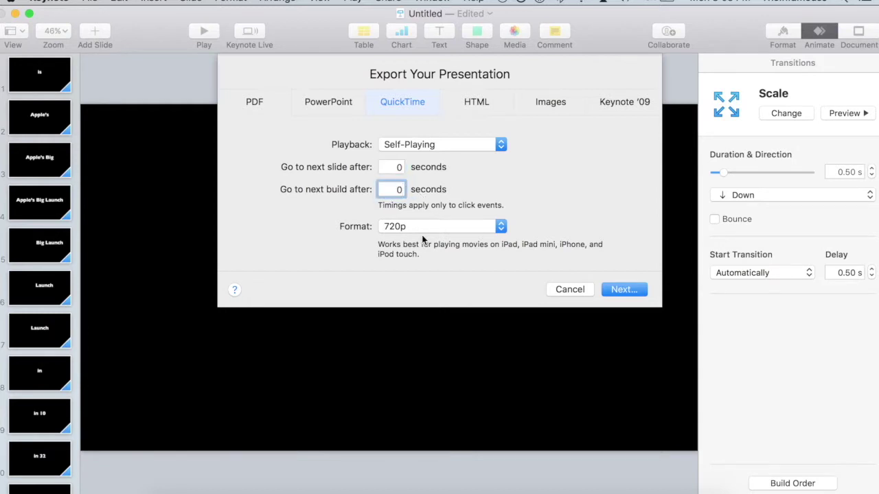
left_click(418, 227)
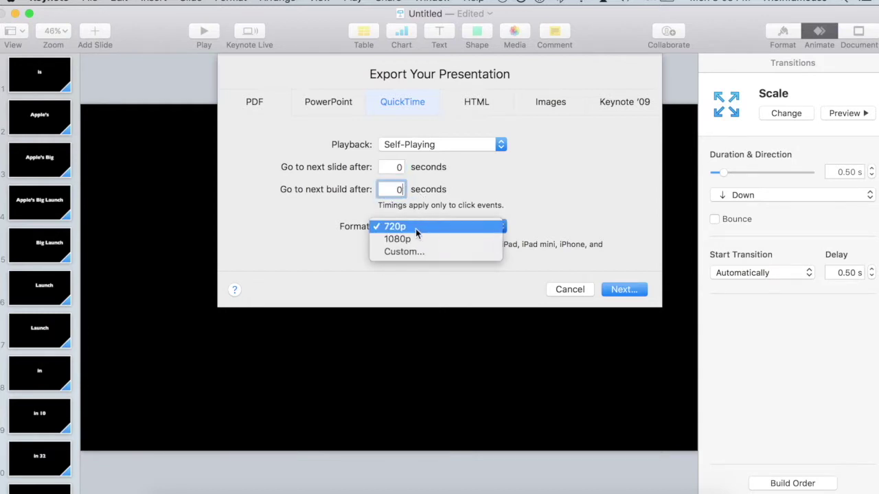
left_click(567, 232)
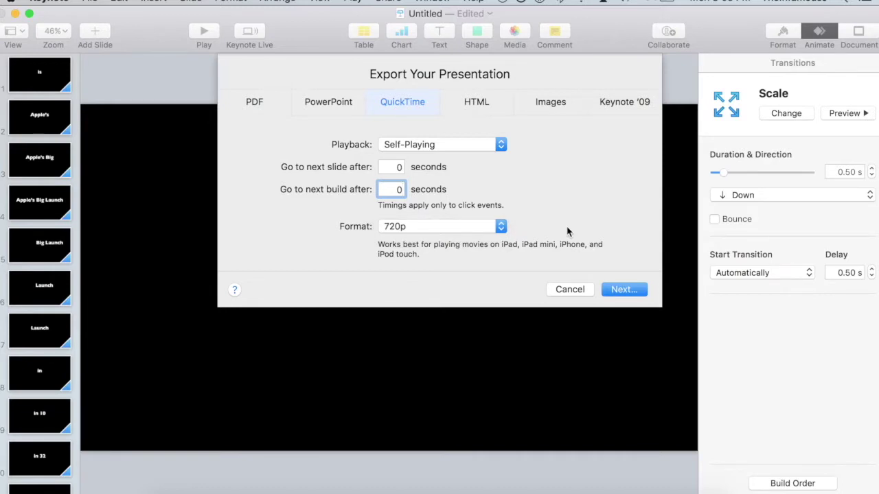
- Save the movie as 'Apple Replica' in the Movies folder
left_click(622, 294)
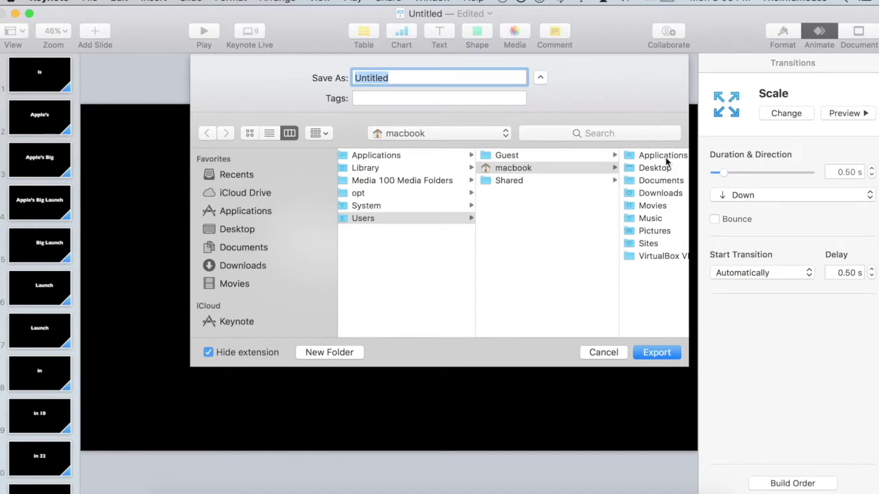
left_click(646, 207)
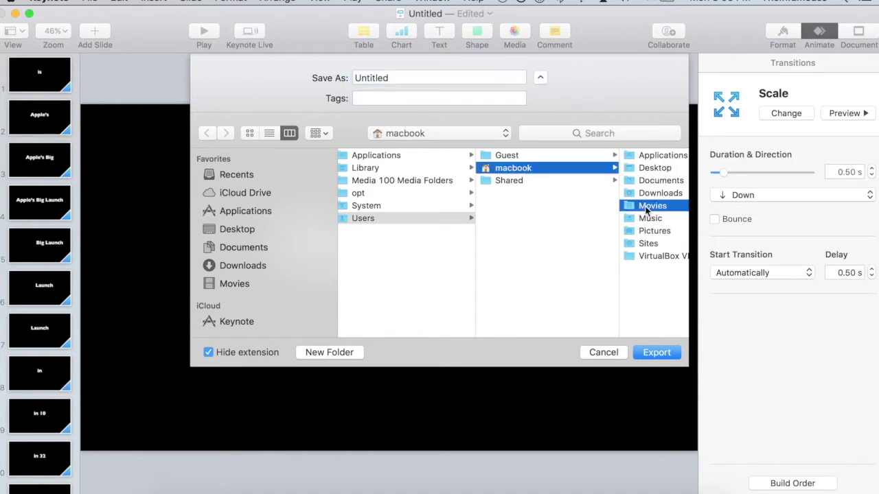
left_click(403, 77)
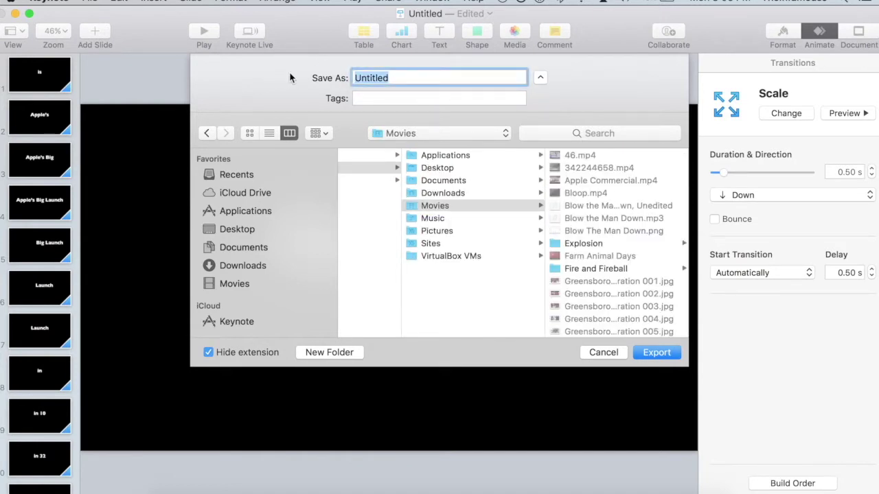
type("Apple Replica")
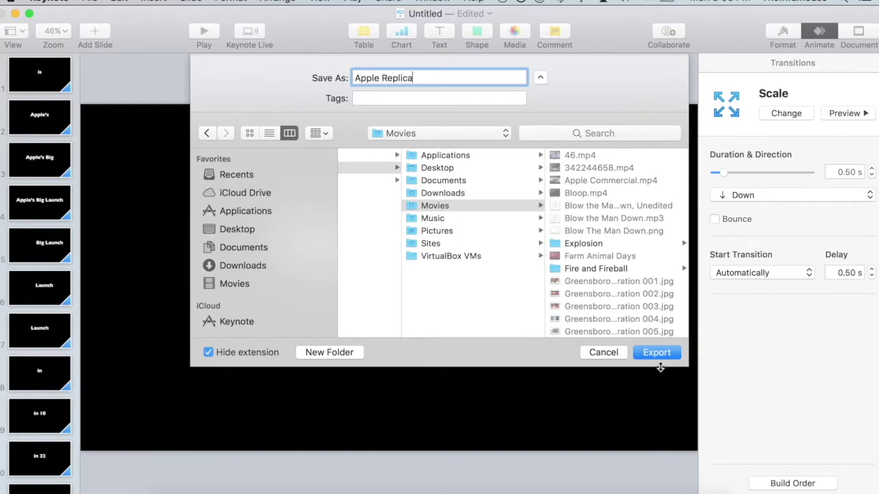
left_click(657, 354)
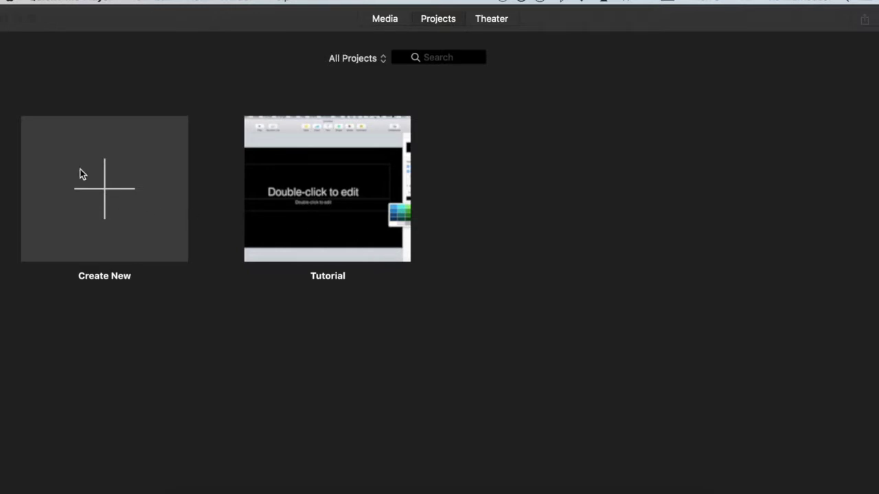
- Create a new iMovie movie project
left_click(215, 137)
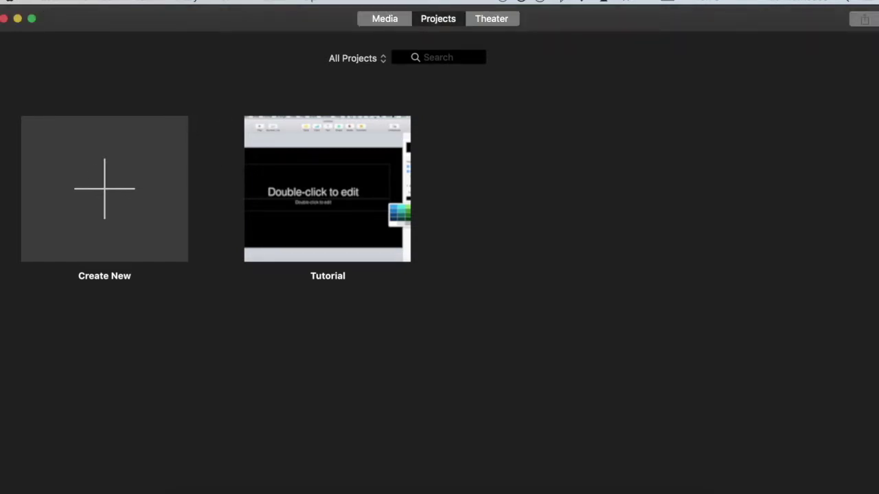
left_click(113, 186)
left_click(96, 265)
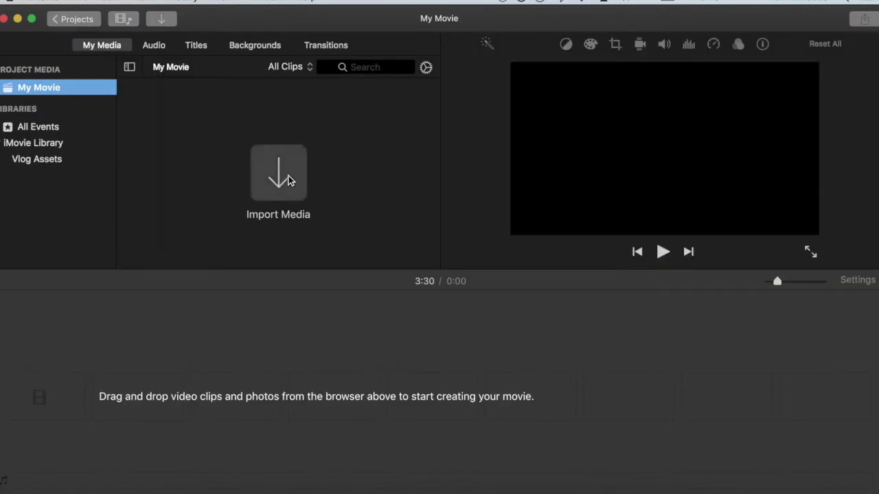
- Import the plain Apple Replica movie file into the project
left_click(288, 179)
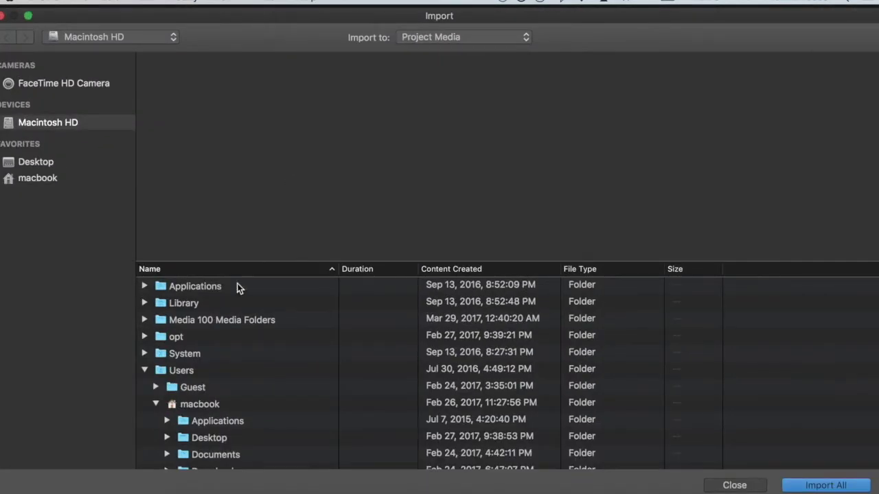
scroll(184, 356, "down", 10)
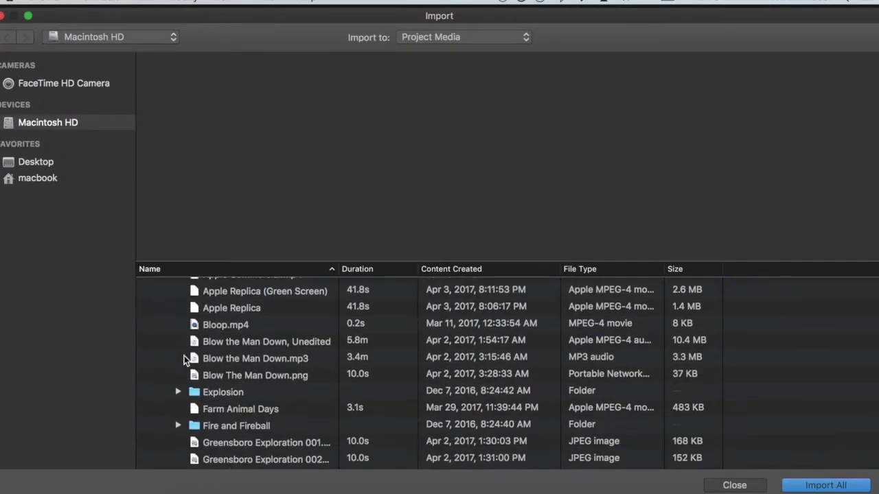
scroll(184, 356, "up", 2)
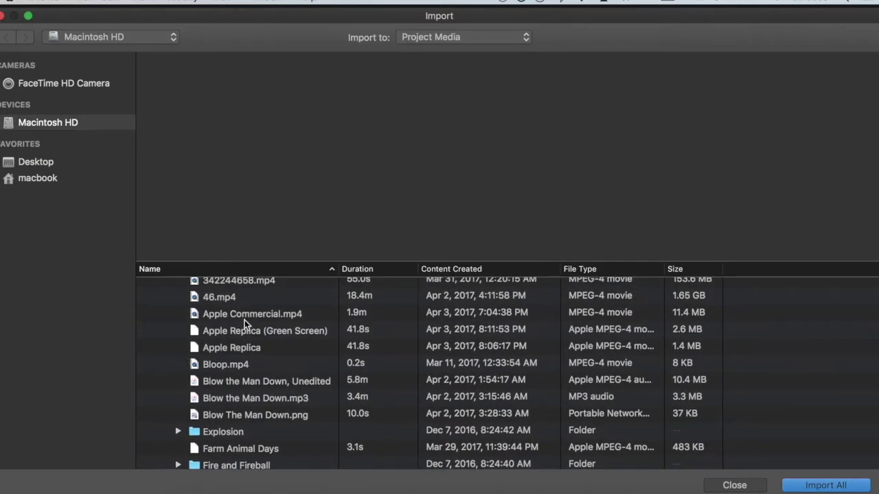
left_click(240, 331)
left_click(245, 348)
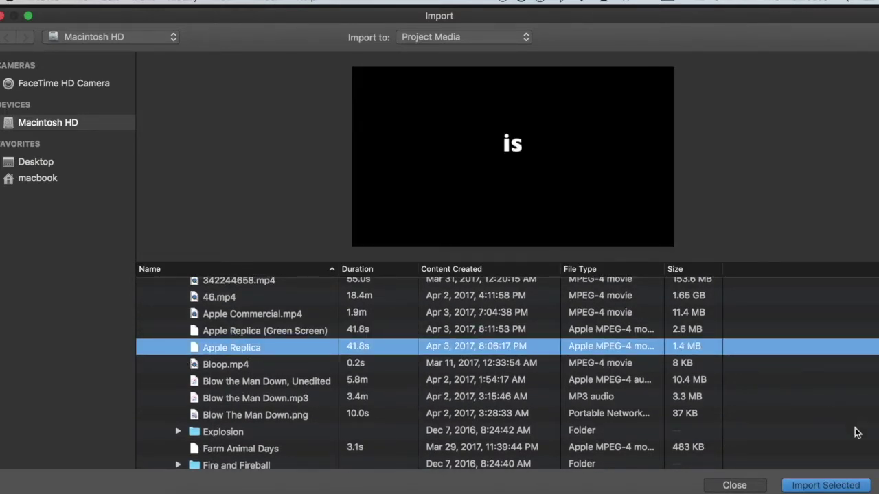
left_click(831, 485)
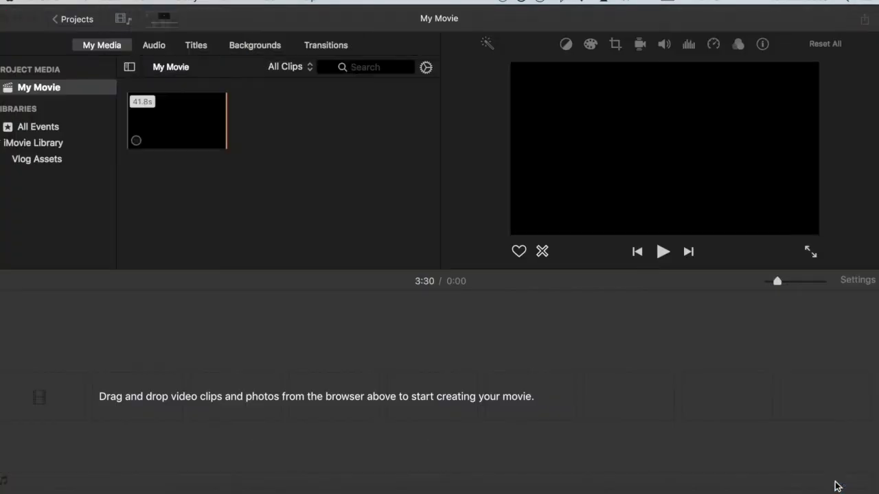
- Drag the 41.8 s clip into the timeline, play it through, then park the playhead near 0:19
left_click_drag(168, 112, 31, 405)
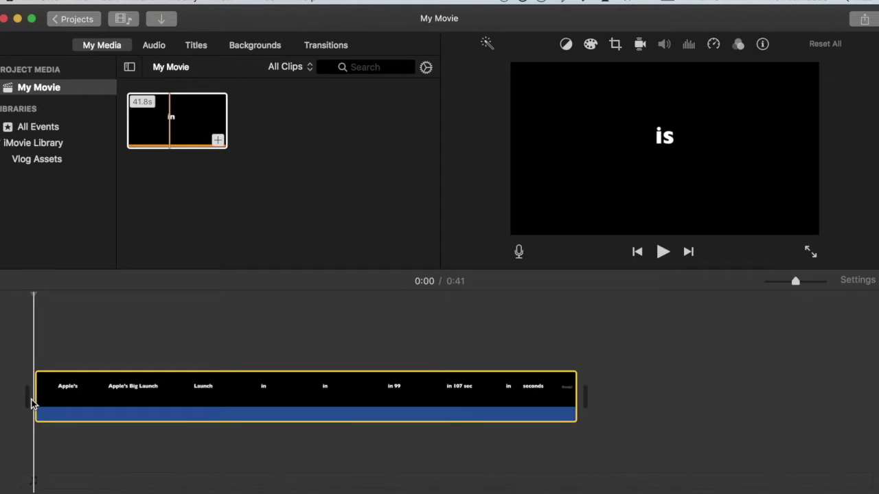
key("space")
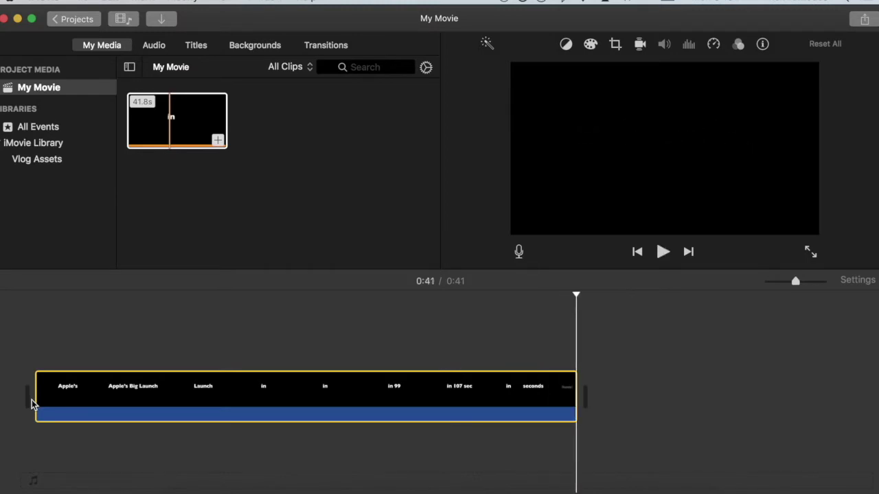
left_click(281, 394)
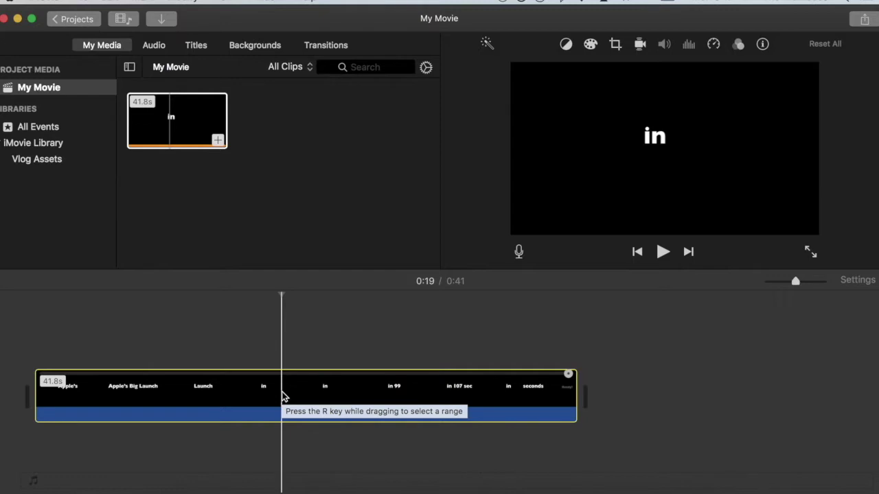
- Split the clip twice at the playhead and select the middle piece
key("super+b")
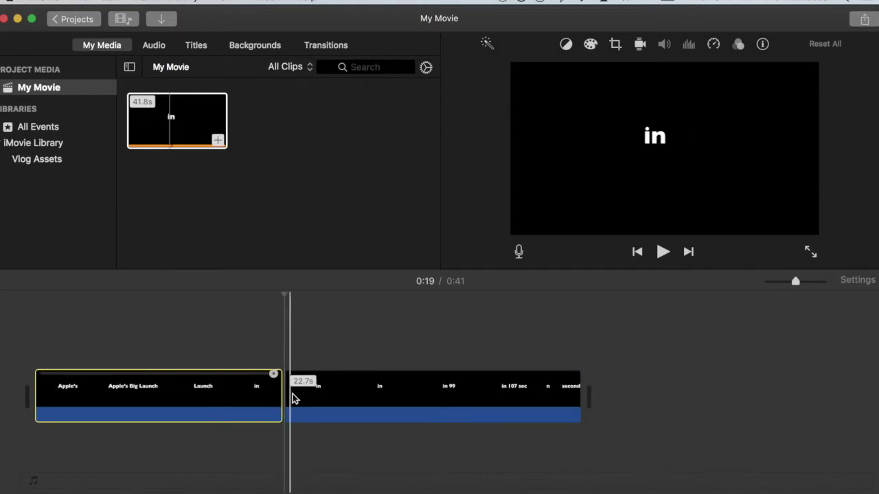
key("super+b")
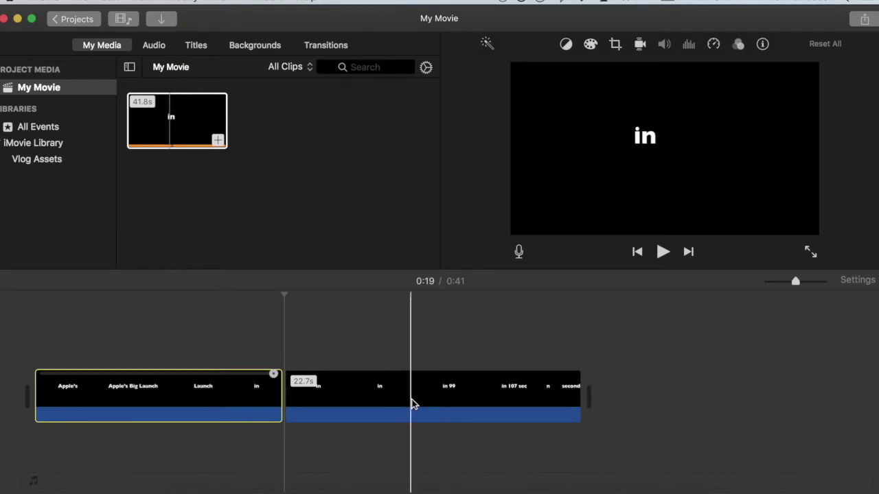
key("super+b")
left_click(367, 394)
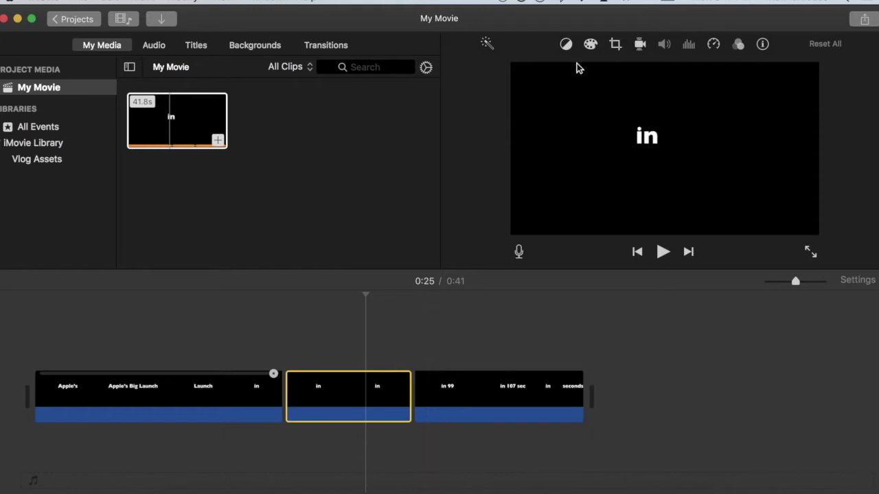
- Set the middle clip's speed to Fast at 4x
left_click(714, 44)
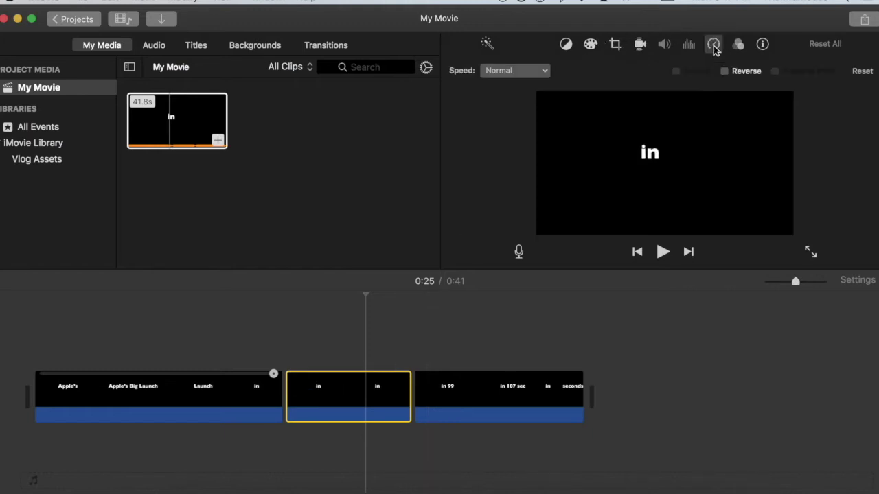
left_click(498, 71)
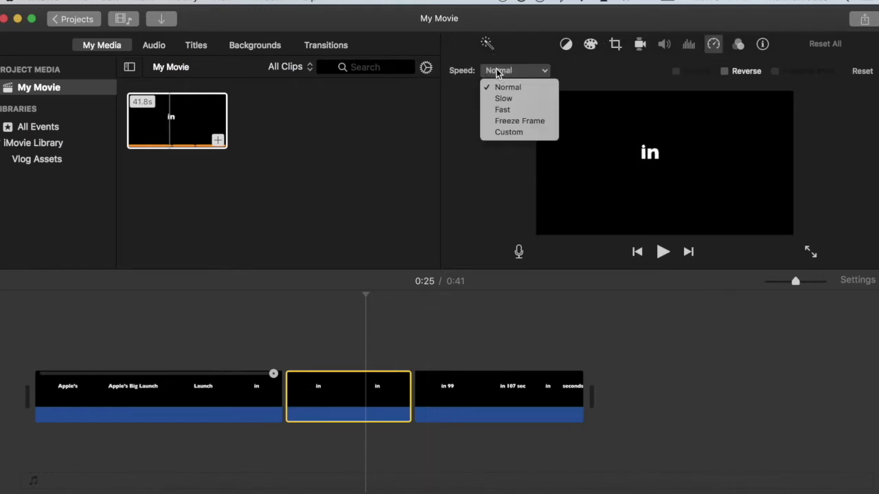
left_click(502, 110)
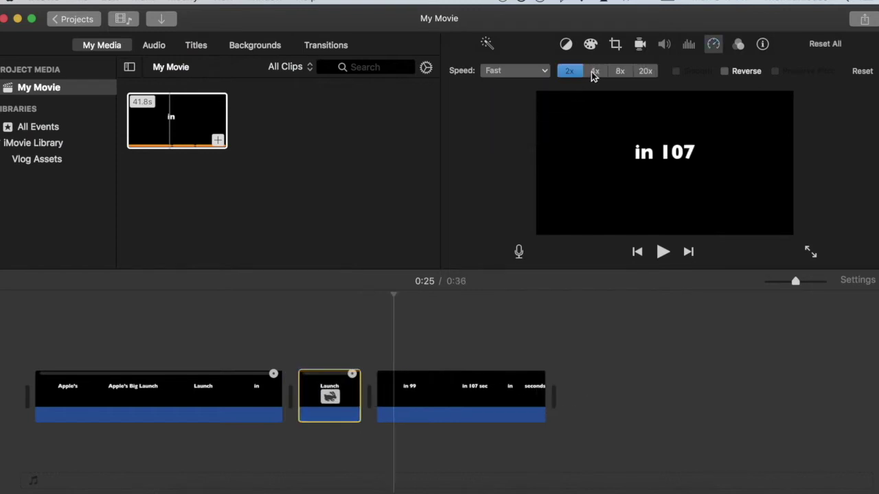
left_click(595, 71)
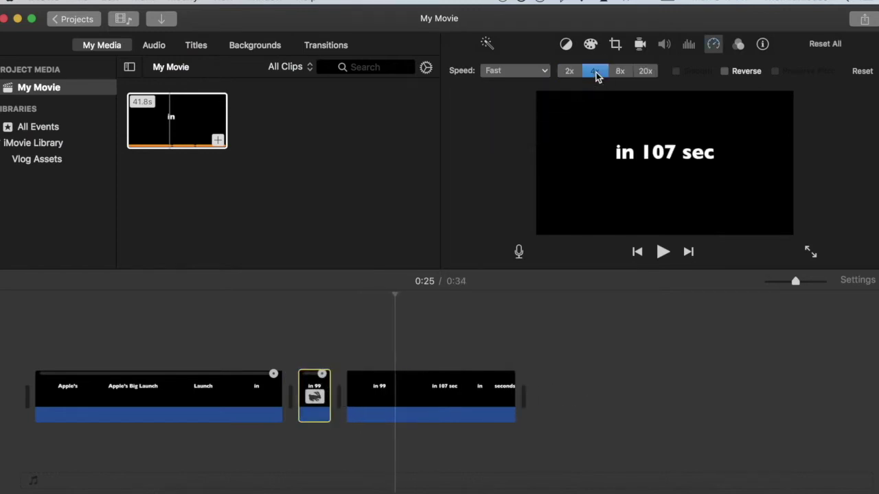
- Split the third clip at the playhead
left_click(492, 404)
key("super+b")
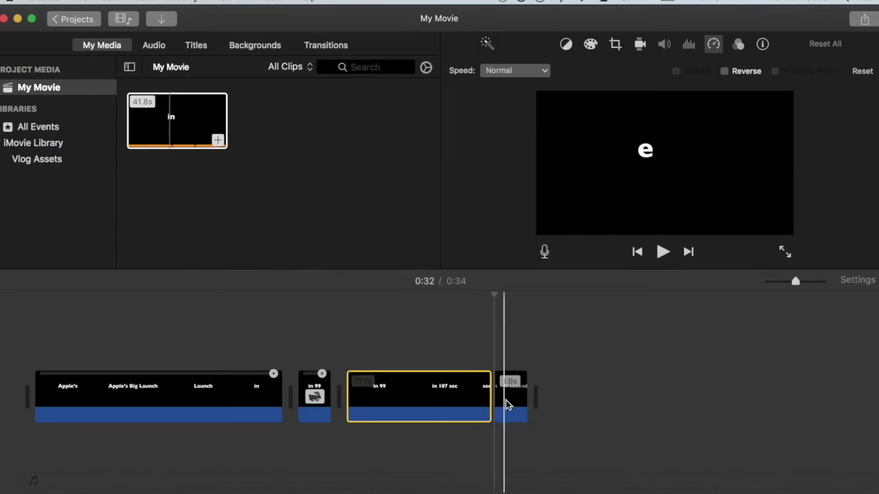
left_click(215, 388, "shift")
- Speed the first clip up to Fast 2x
left_click(215, 328)
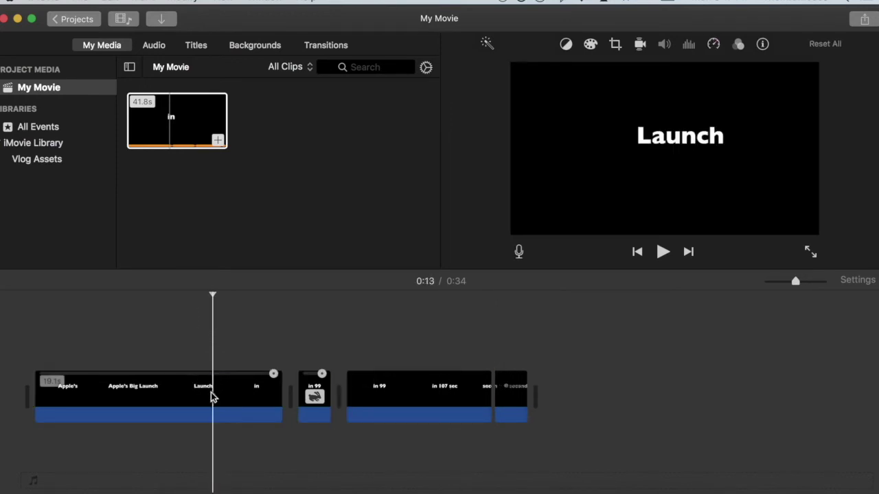
left_click(212, 397)
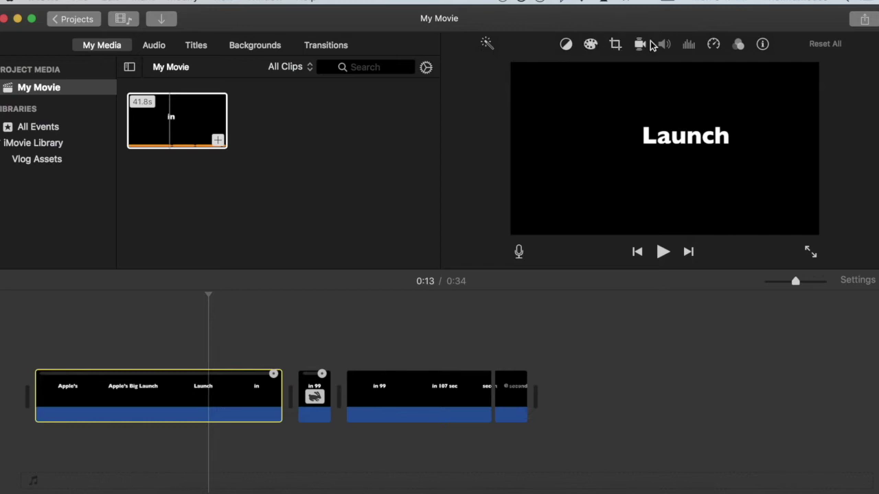
left_click(713, 47)
left_click(504, 71)
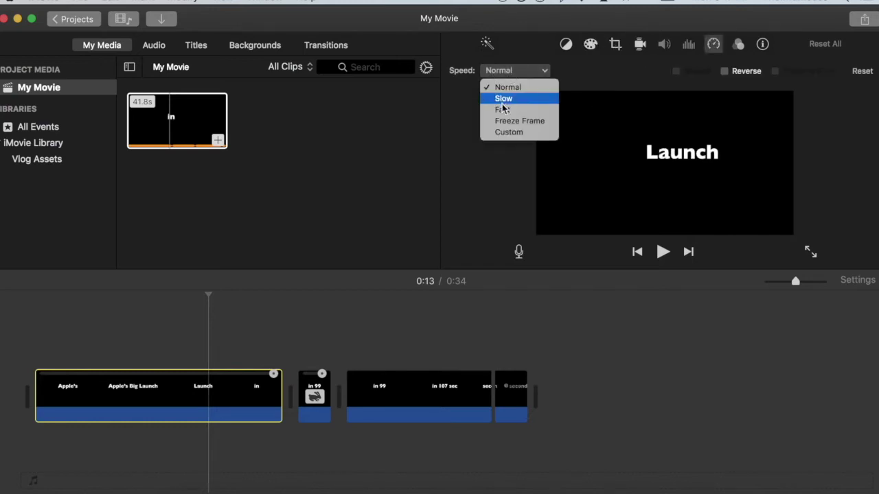
left_click(498, 109)
left_click(569, 72)
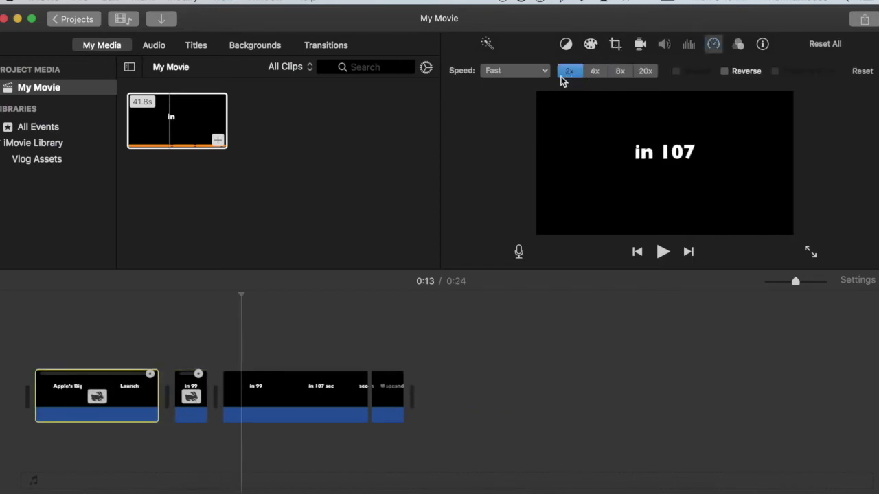
- Speed the third clip up to Fast 2x
left_click(332, 392)
left_click(529, 71)
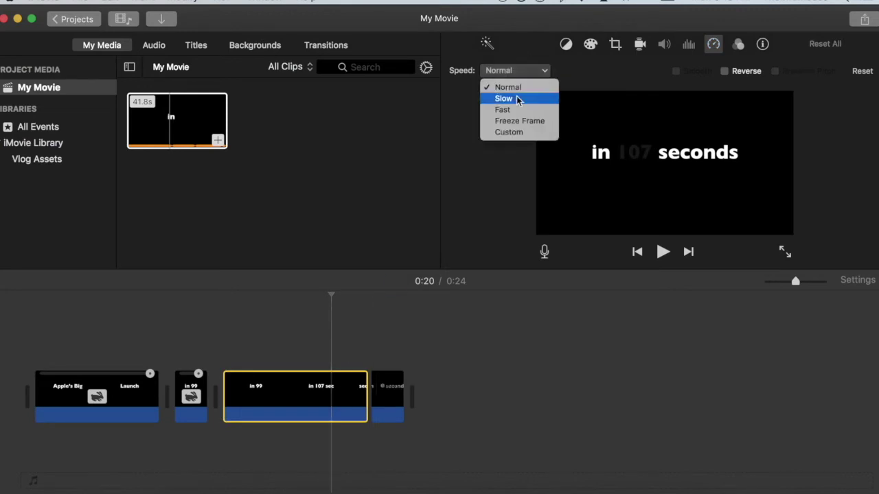
left_click(500, 112)
left_click(579, 73)
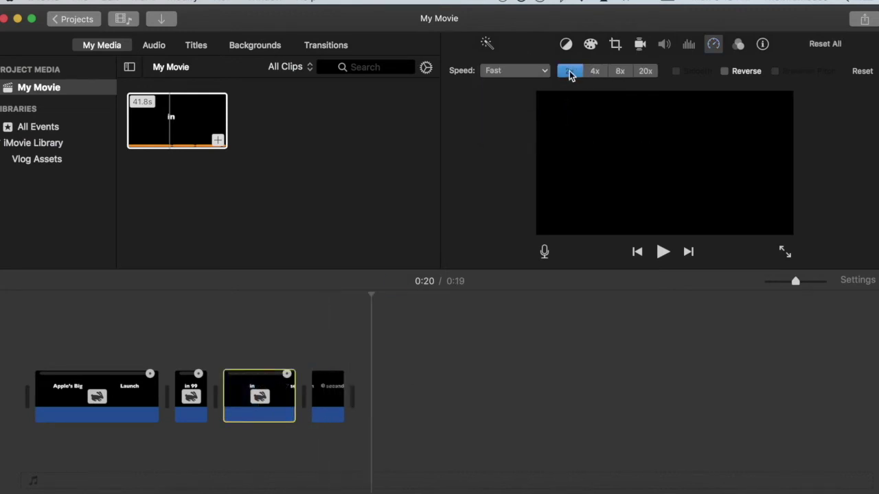
left_click(388, 395)
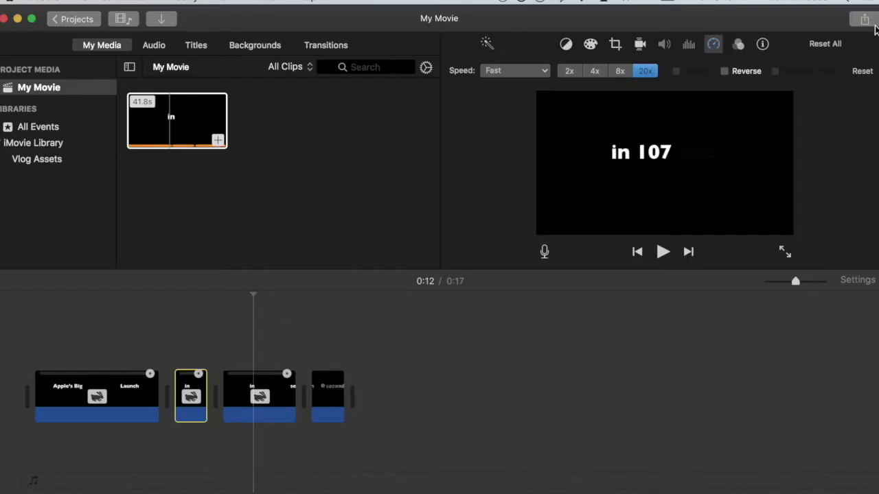
- Share the movie to File and start retitling it 'Apple Replica FINAL'
left_click(864, 19)
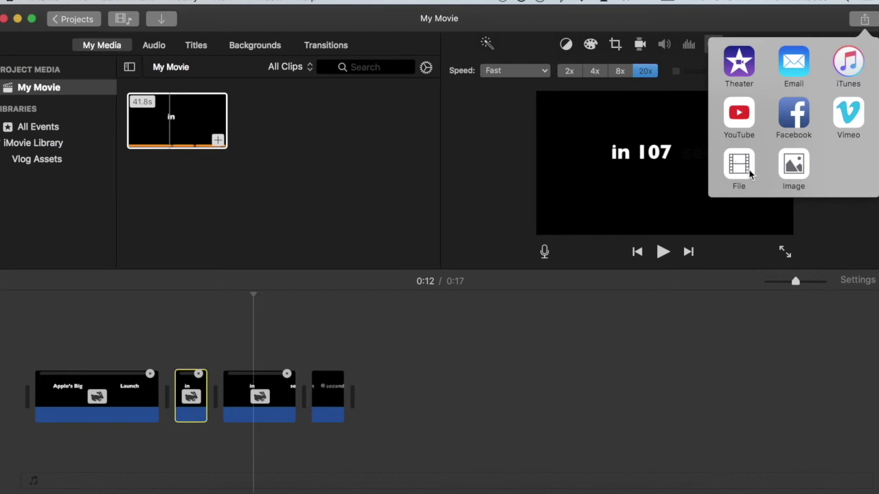
left_click(750, 174)
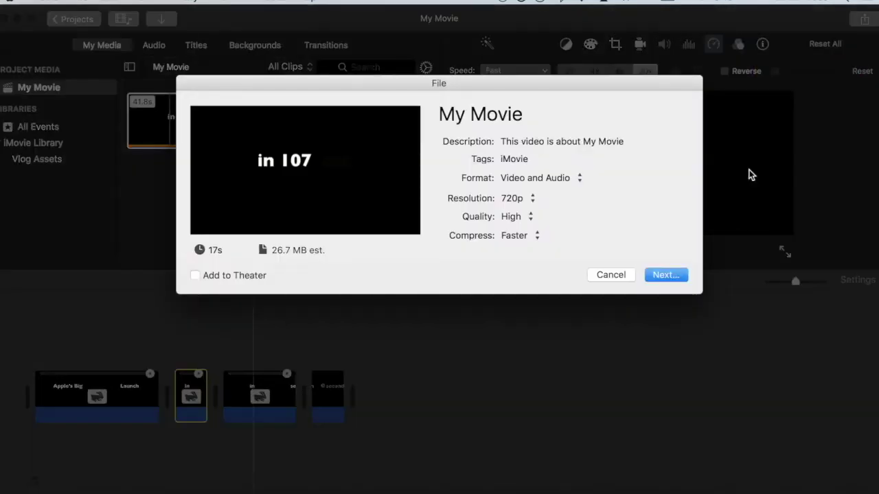
left_click(530, 113)
type("A")
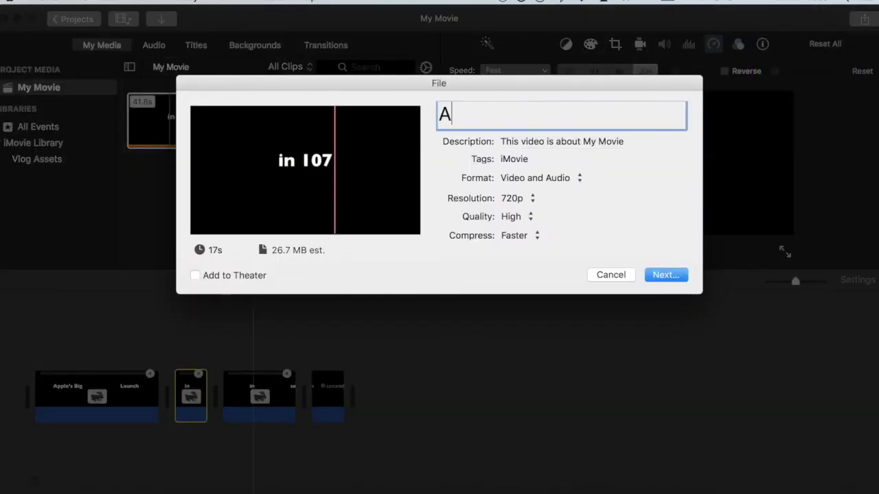